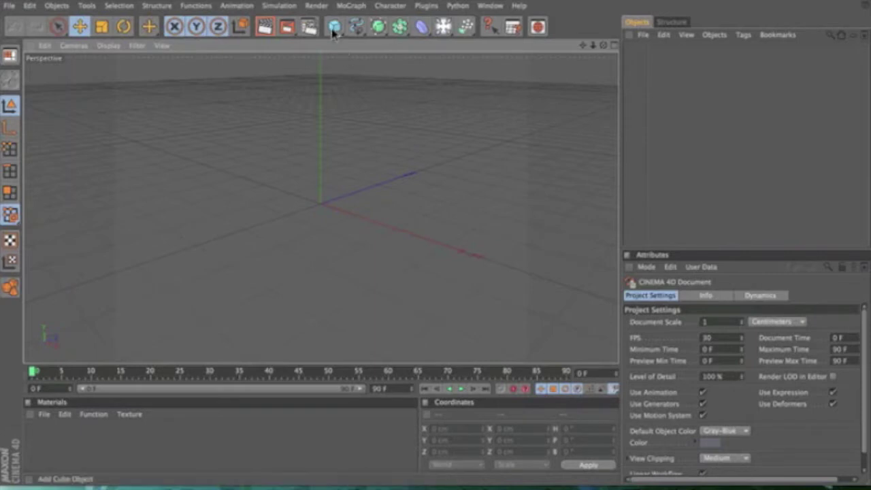
# Add a sphere at the origin and raise it to about 82 cm in Y.
pyautogui.moveTo(333, 34); pyautogui.dragTo(425, 31)
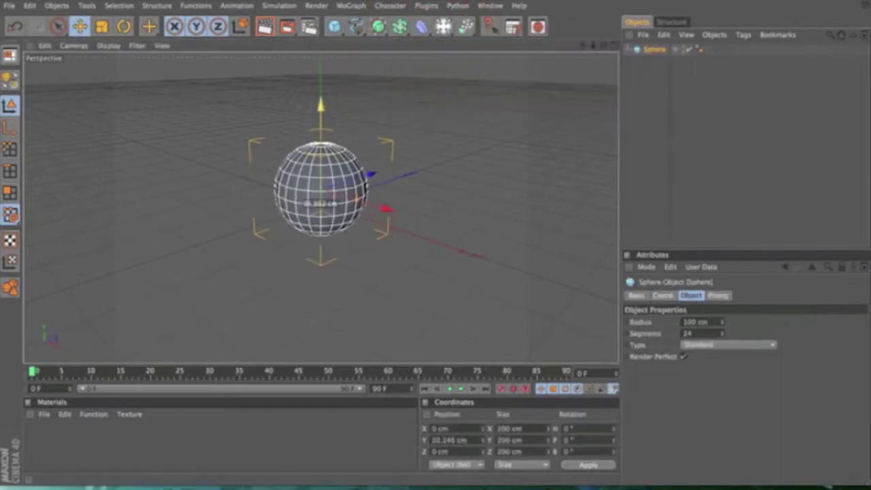
pyautogui.moveTo(326, 147); pyautogui.dragTo(326, 127)
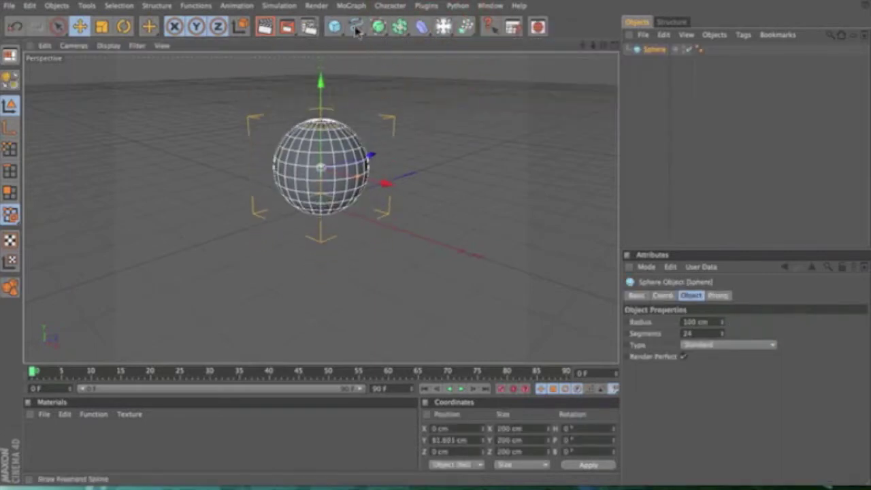
# Add a plane as the floor and set its width and height to 400000 cm.
pyautogui.moveTo(323, 30); pyautogui.dragTo(443, 66)
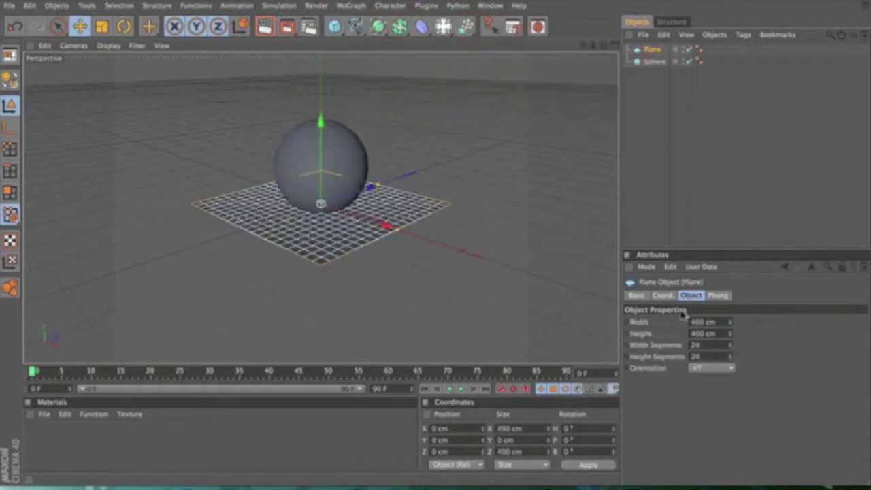
pyautogui.click(700, 322)
pyautogui.write('000')
pyautogui.click(703, 333)
pyautogui.write('0')
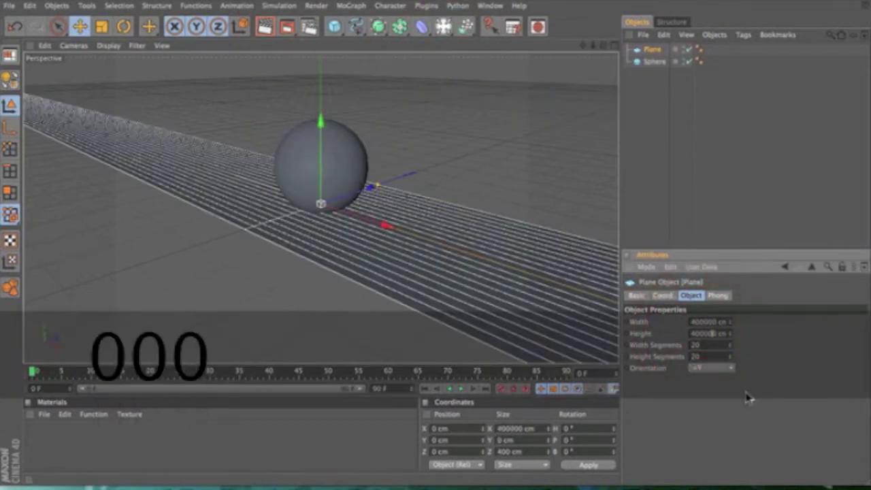
pyautogui.press('Return')
# Raise the sphere to about 97 cm in Y and paste two copies of it.
pyautogui.click(334, 134)
pyautogui.moveTo(331, 91); pyautogui.dragTo(324, 83)
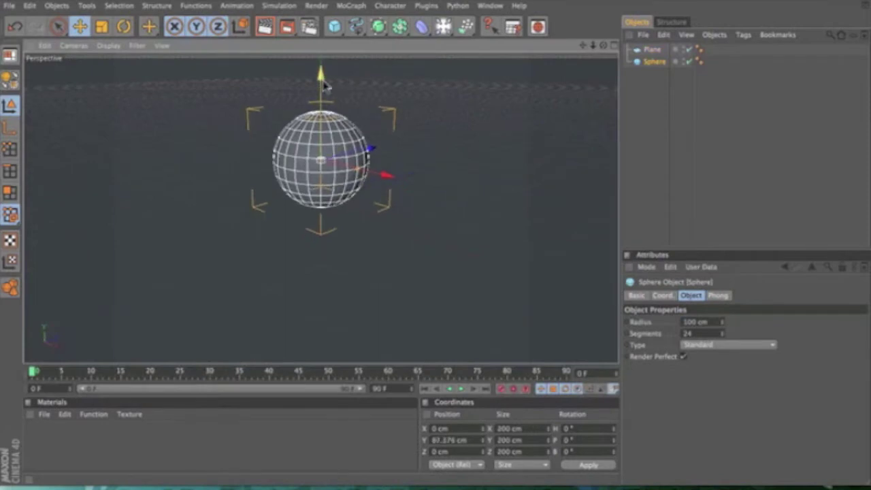
pyautogui.press('super+c')
pyautogui.press('super+v')
pyautogui.press('super+v')
# Line up the three spheres in a row, one copy at about X -147 cm and the original at about X 125 cm, and render the view.
pyautogui.moveTo(386, 192); pyautogui.dragTo(371, 159)
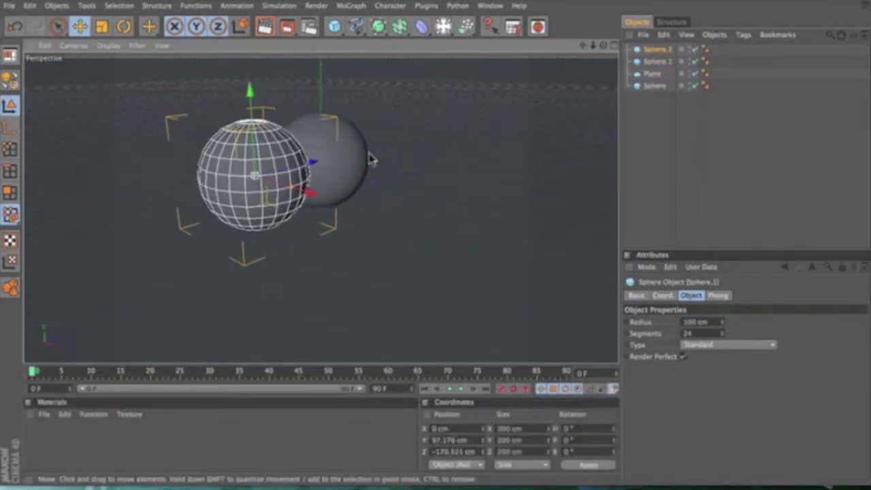
pyautogui.moveTo(300, 197); pyautogui.dragTo(297, 149)
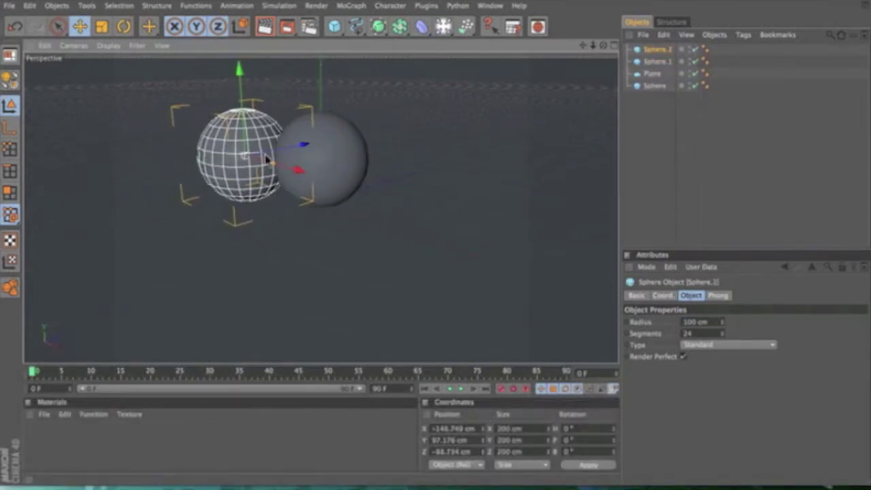
pyautogui.click(330, 167)
pyautogui.moveTo(371, 179); pyautogui.dragTo(431, 176)
pyautogui.click(265, 26)
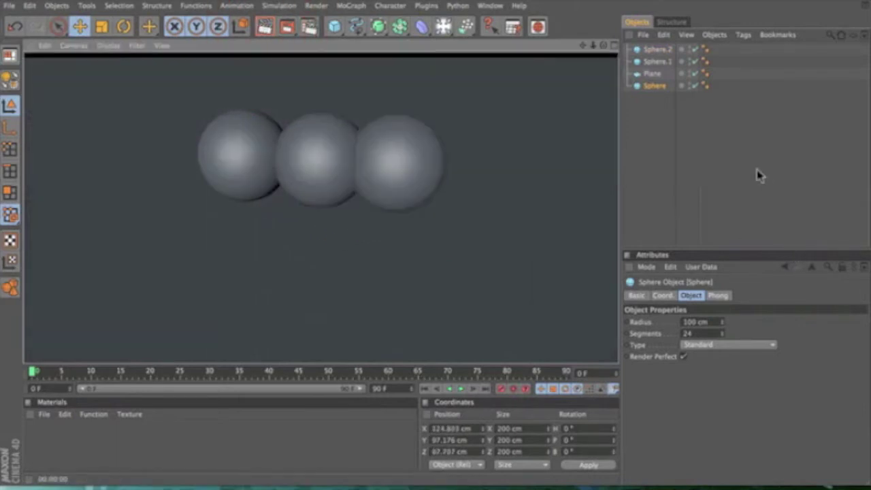
pyautogui.moveTo(594, 49); pyautogui.dragTo(586, 52)
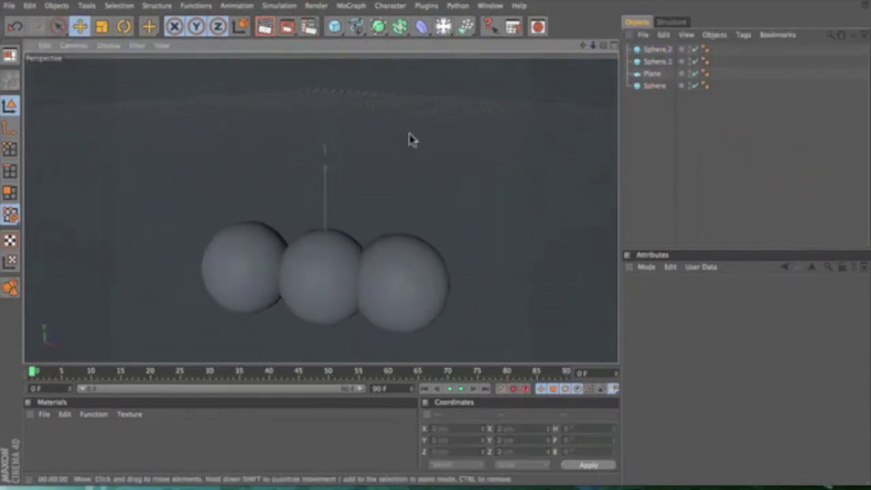
# Create a new material and set its color to black.
pyautogui.doubleClick(38, 435)
pyautogui.doubleClick(38, 436)
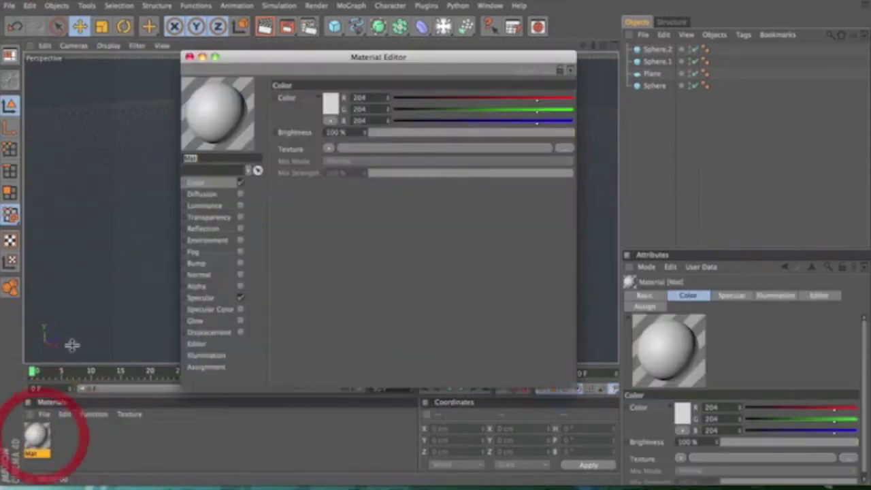
pyautogui.click(328, 93)
pyautogui.click(324, 121)
pyautogui.click(343, 153)
# Disable the black material's specular and enable its reflection with a Fresnel texture at 35% brightness.
pyautogui.click(208, 230)
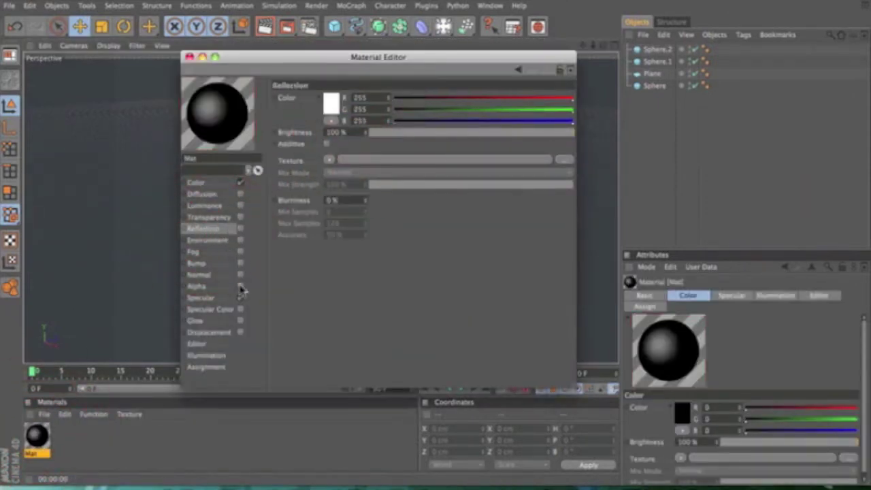
pyautogui.click(241, 229)
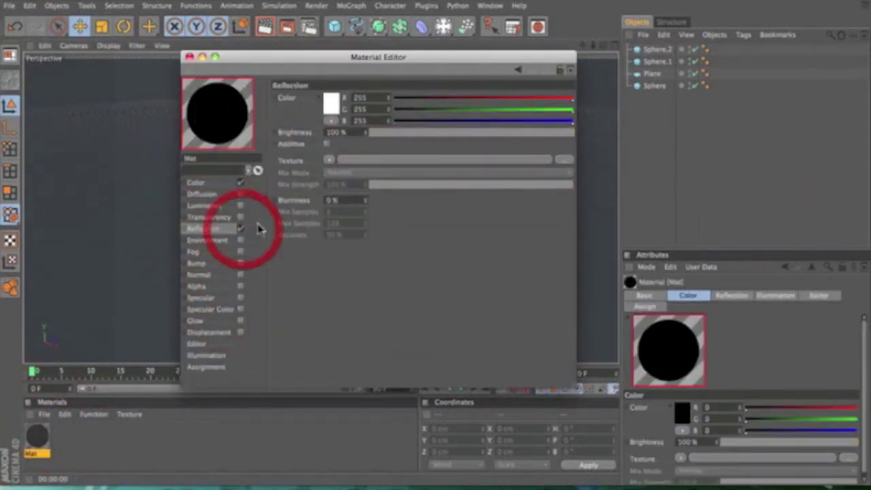
pyautogui.click(330, 160)
pyautogui.click(344, 275)
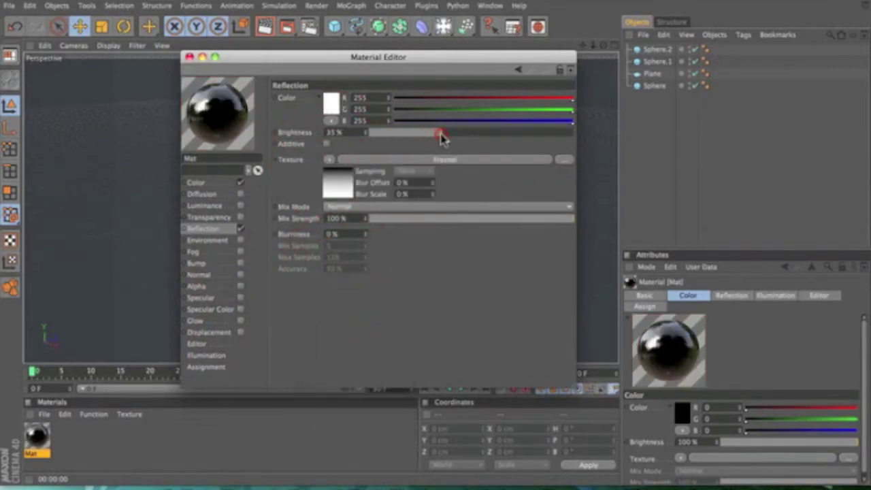
pyautogui.click(397, 205)
pyautogui.click(398, 206)
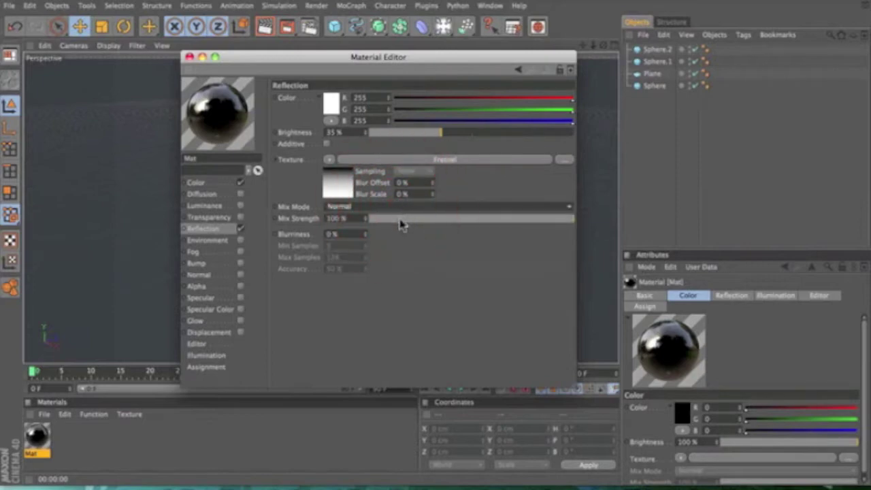
pyautogui.click(446, 220)
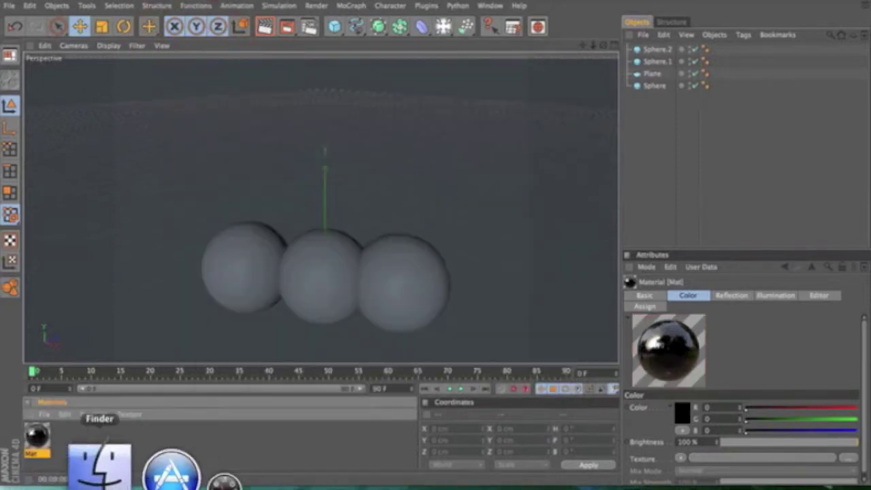
# Apply the reflective black material to all three spheres and render the view.
pyautogui.moveTo(38, 436); pyautogui.dragTo(196, 269)
pyautogui.moveTo(352, 253); pyautogui.dragTo(353, 254)
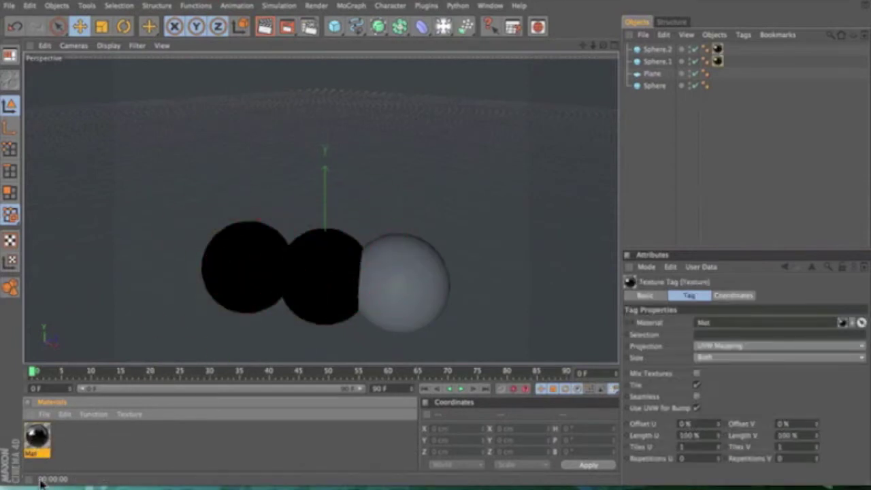
pyautogui.moveTo(398, 224); pyautogui.dragTo(399, 228)
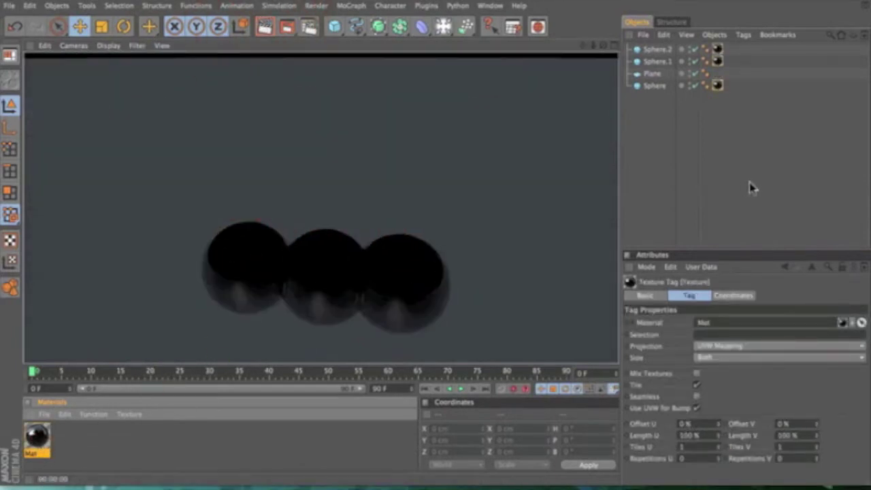
pyautogui.click(745, 207)
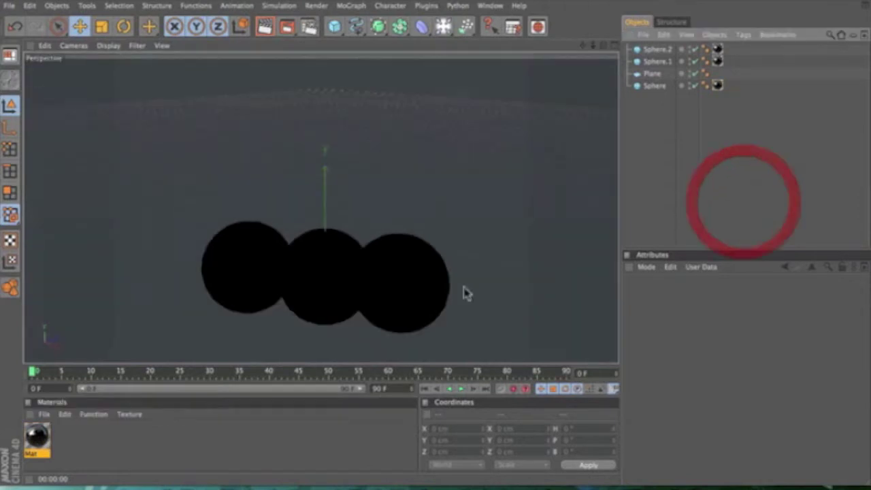
# Move the middle sphere slightly behind the outer two and render the scene from a low camera angle.
pyautogui.click(341, 253)
pyautogui.moveTo(397, 293); pyautogui.dragTo(381, 286)
pyautogui.click(265, 27)
pyautogui.click(648, 157)
pyautogui.click(605, 46)
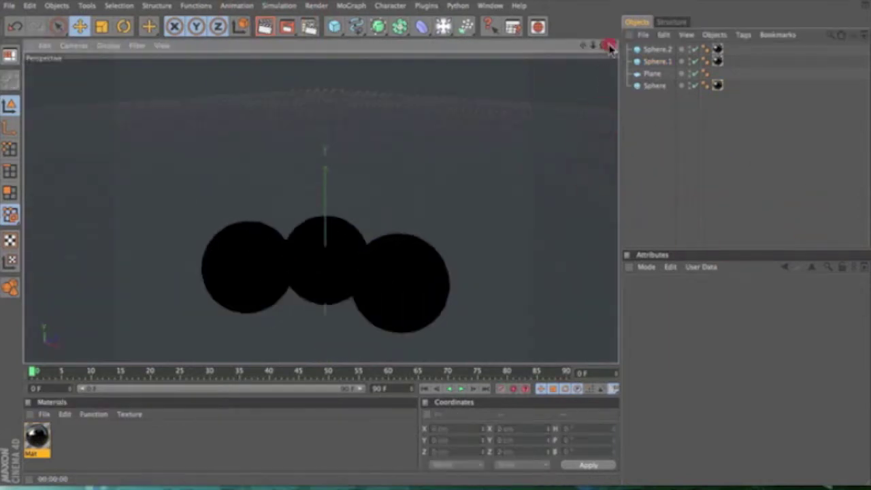
pyautogui.moveTo(604, 45); pyautogui.dragTo(604, 21)
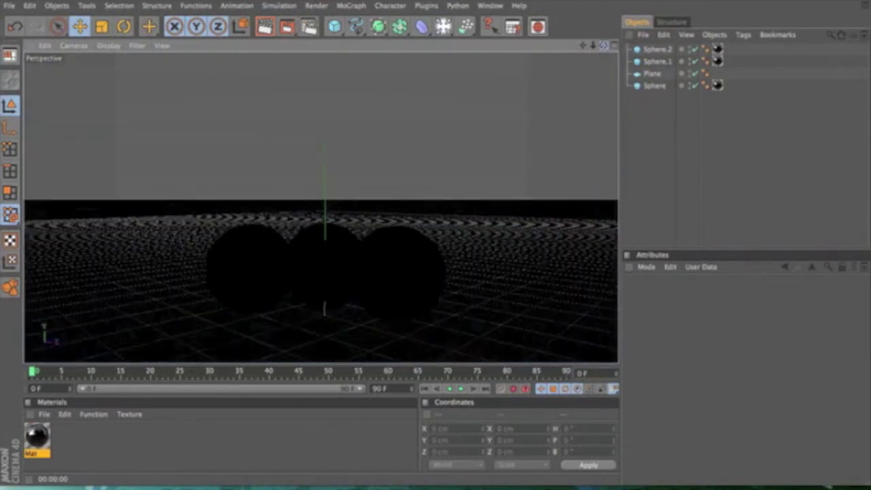
pyautogui.click(264, 27)
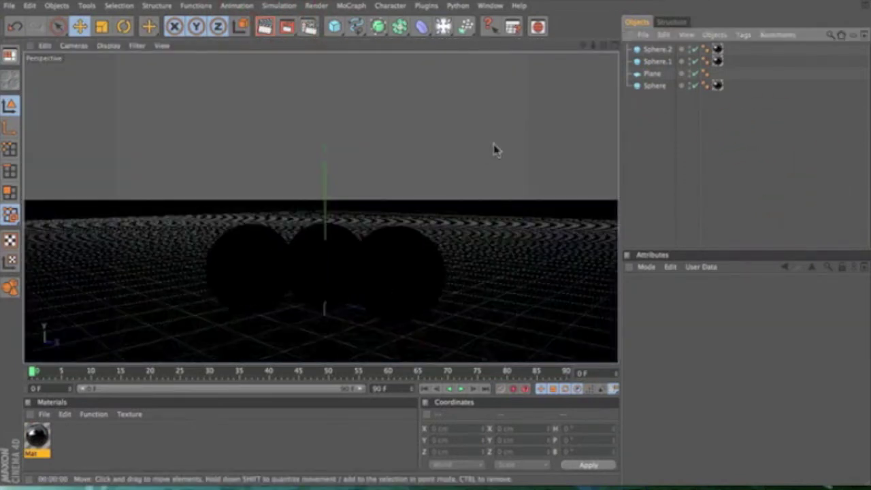
# Duplicate the floor plane and rotate the copy about 90° in pitch so it stands upright as a wall.
pyautogui.click(652, 73)
pyautogui.press('super+c')
pyautogui.press('super+v')
pyautogui.click(123, 26)
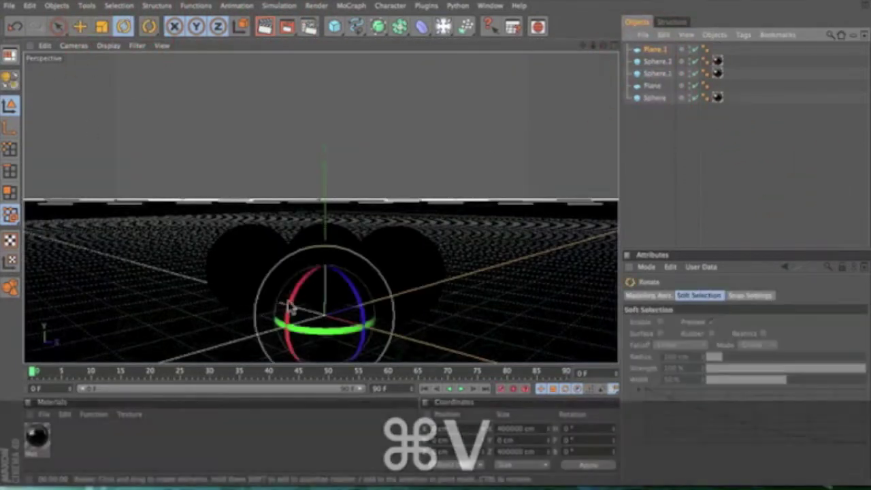
pyautogui.moveTo(290, 307); pyautogui.dragTo(302, 378)
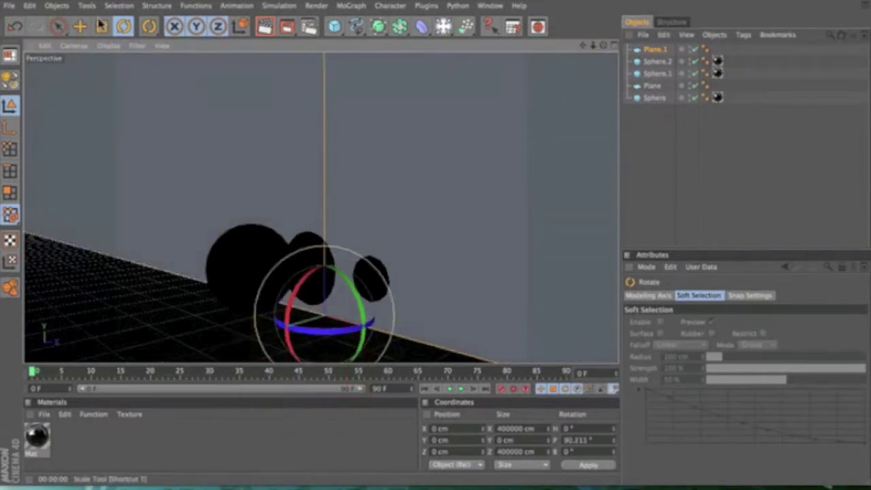
# Push the upright plane back behind the spheres and turn it to about 38° in bank to face the camera.
pyautogui.click(80, 26)
pyautogui.moveTo(259, 333); pyautogui.dragTo(506, 292)
pyautogui.click(123, 28)
pyautogui.click(80, 30)
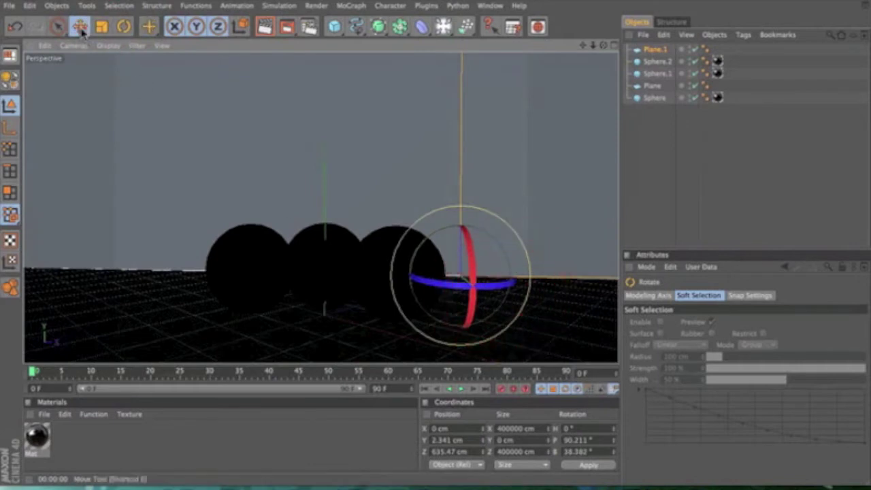
pyautogui.click(79, 27)
pyautogui.moveTo(459, 275); pyautogui.dragTo(457, 272)
pyautogui.click(653, 171)
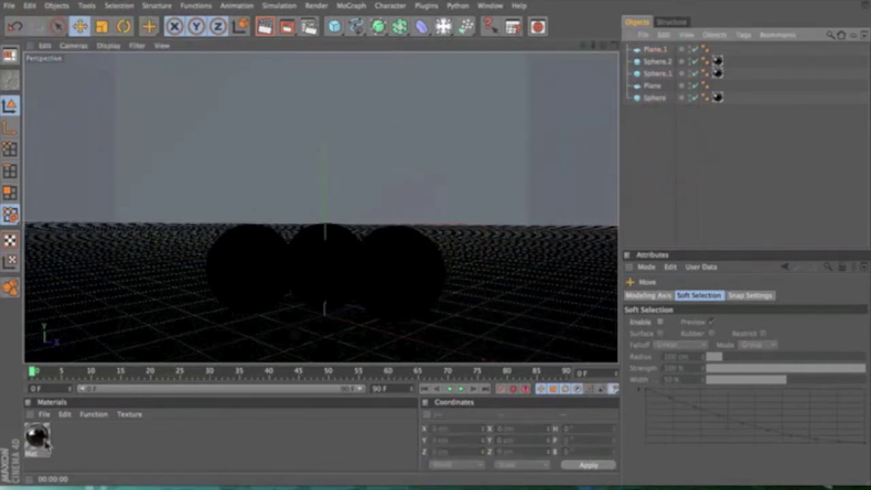
# Create a second material with blue reflection enabled (RGB 0, 8, 255) and specular disabled.
pyautogui.doubleClick(90, 438)
pyautogui.doubleClick(31, 441)
pyautogui.click(329, 102)
pyautogui.click(369, 62)
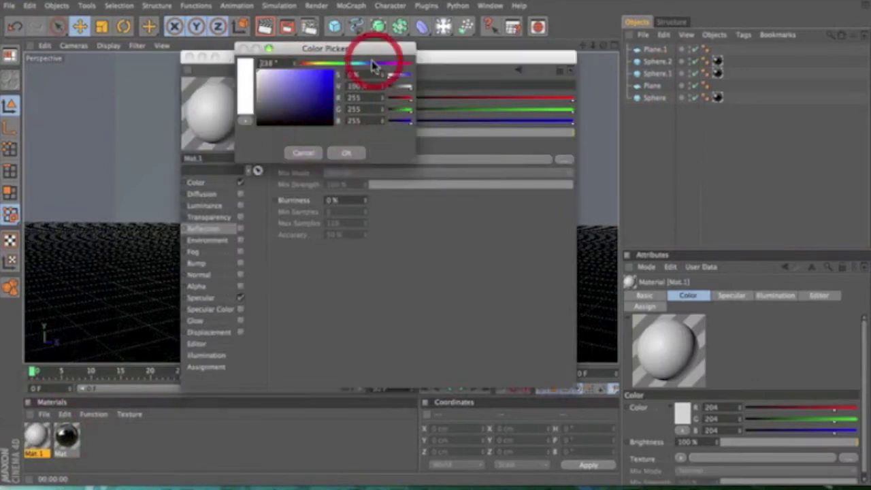
pyautogui.click(347, 152)
pyautogui.click(239, 230)
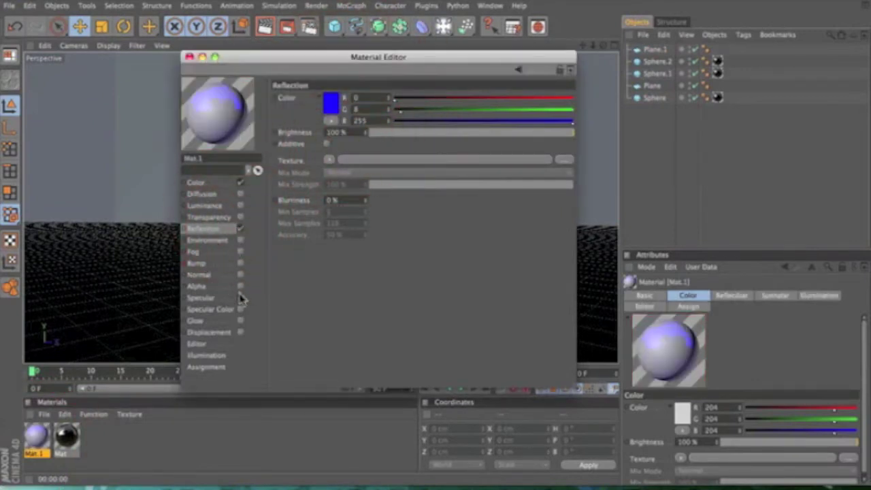
pyautogui.click(240, 298)
# Set the second material's color to black and lower its reflection brightness.
pyautogui.click(196, 183)
pyautogui.click(329, 103)
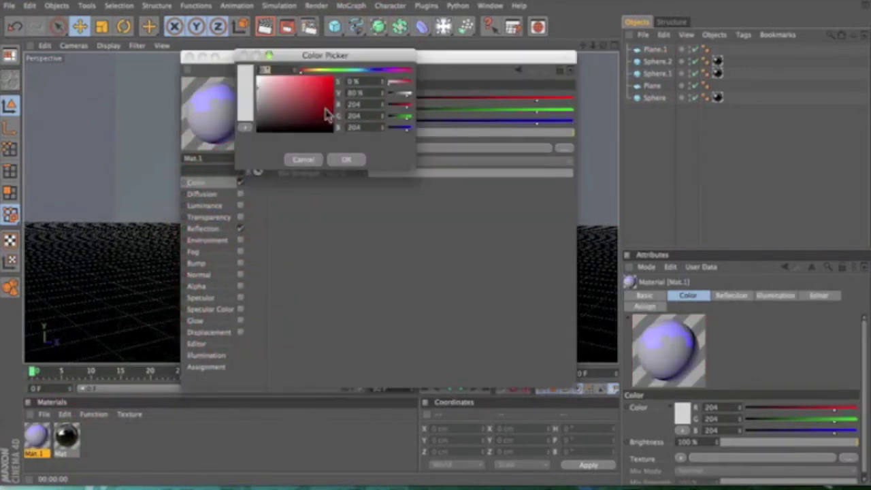
pyautogui.click(345, 156)
pyautogui.click(205, 229)
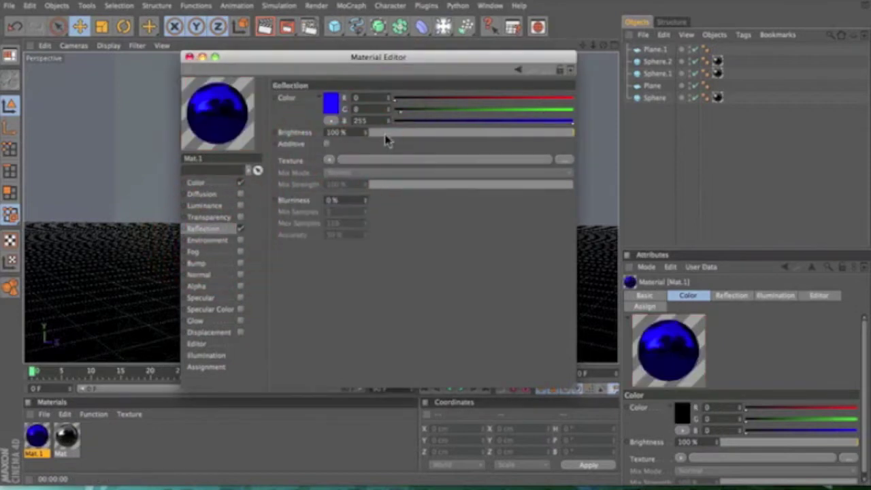
pyautogui.click(190, 57)
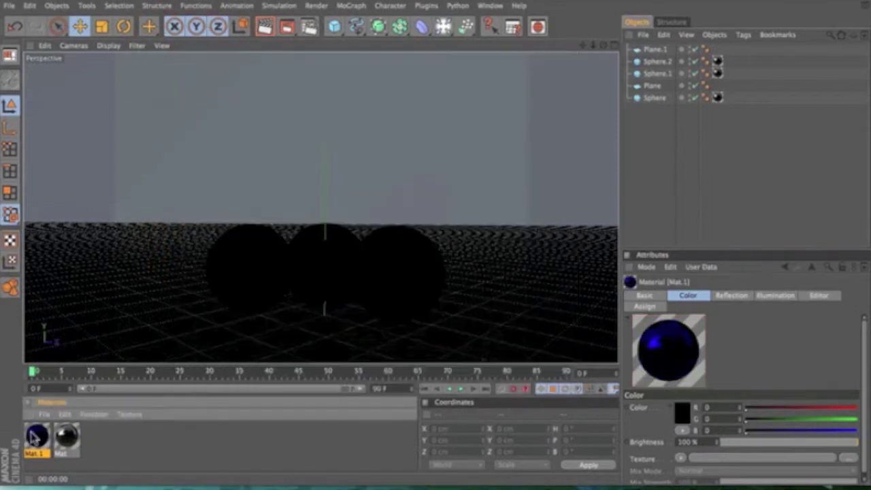
# Try applying the dark blue material to the back wall and render the view.
pyautogui.click(136, 73)
pyautogui.click(264, 27)
pyautogui.click(735, 184)
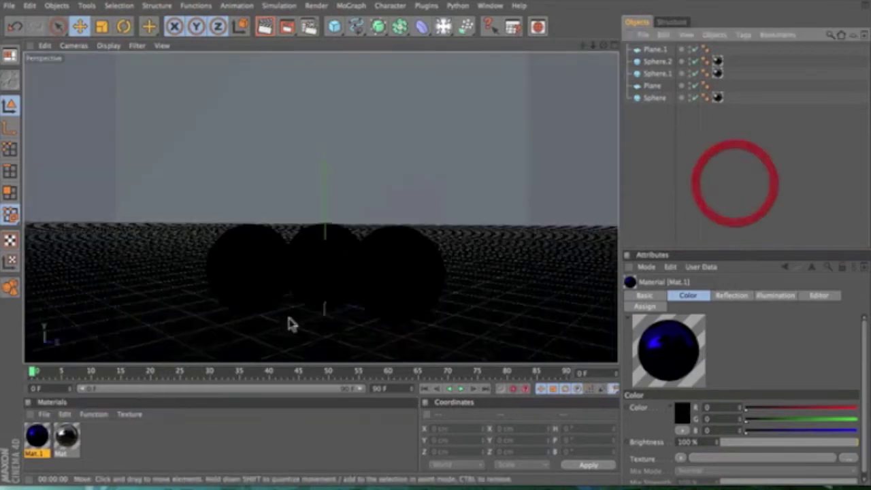
# Set the second material's color to white (RGB 255, 255, 255) and its reflection brightness to 50%.
pyautogui.doubleClick(43, 438)
pyautogui.click(197, 183)
pyautogui.click(329, 100)
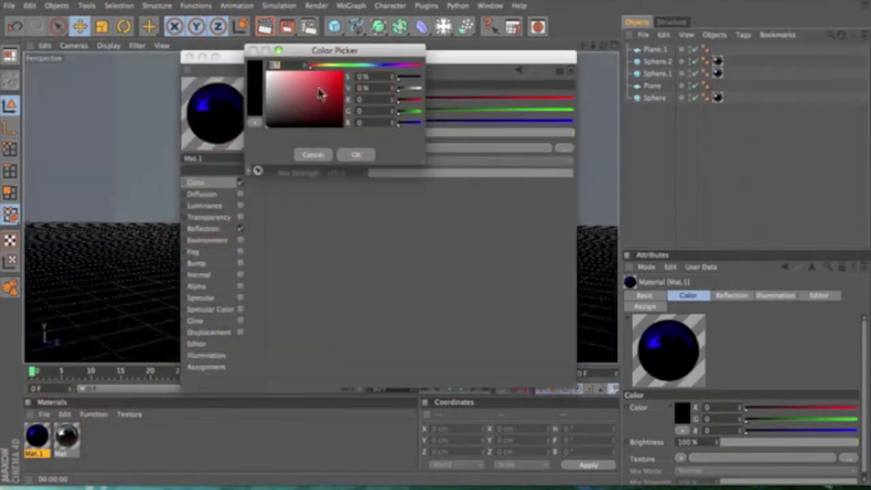
pyautogui.click(267, 73)
pyautogui.click(354, 153)
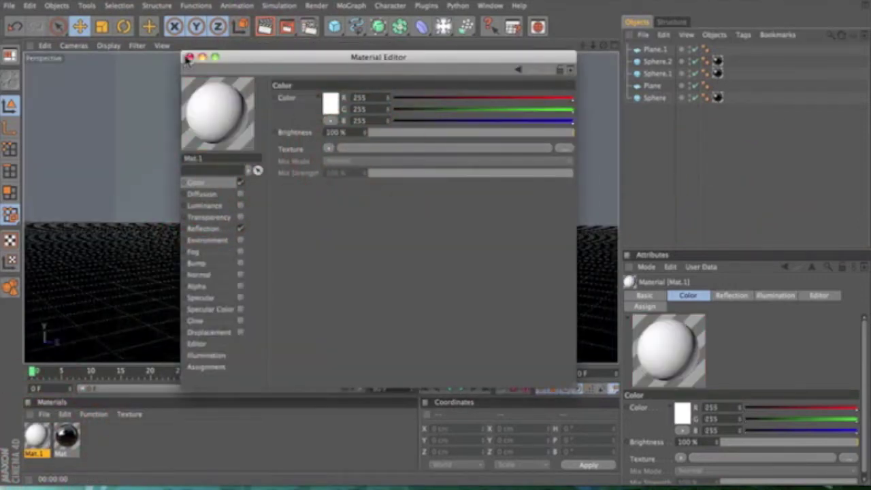
pyautogui.click(203, 229)
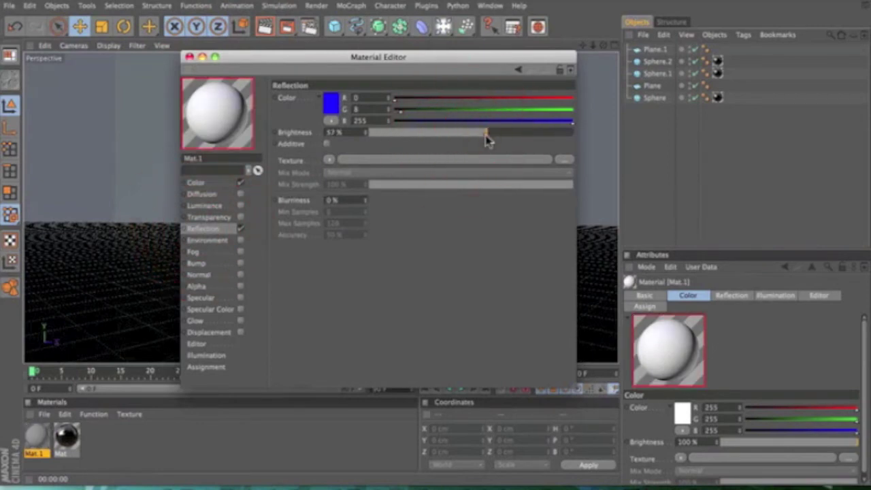
pyautogui.moveTo(486, 138); pyautogui.dragTo(474, 139)
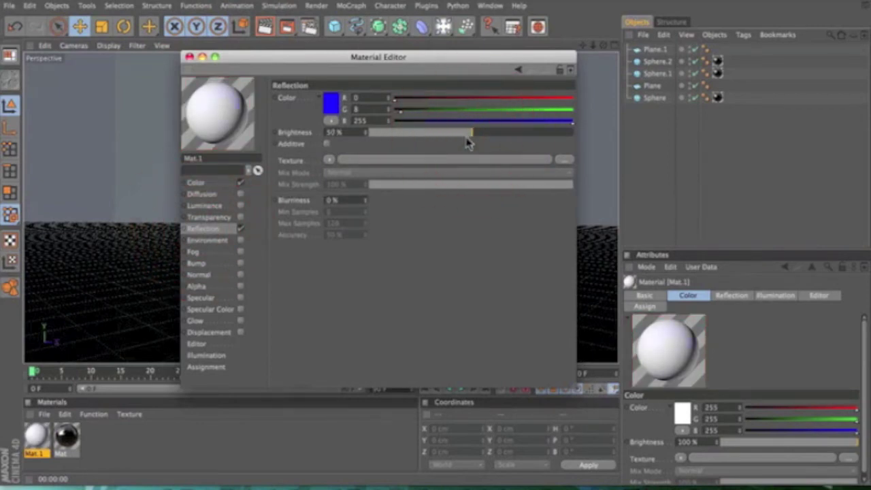
# Raise the second material's reflection brightness to 97% and apply the material to the back wall and floor planes.
pyautogui.moveTo(534, 140); pyautogui.dragTo(568, 134)
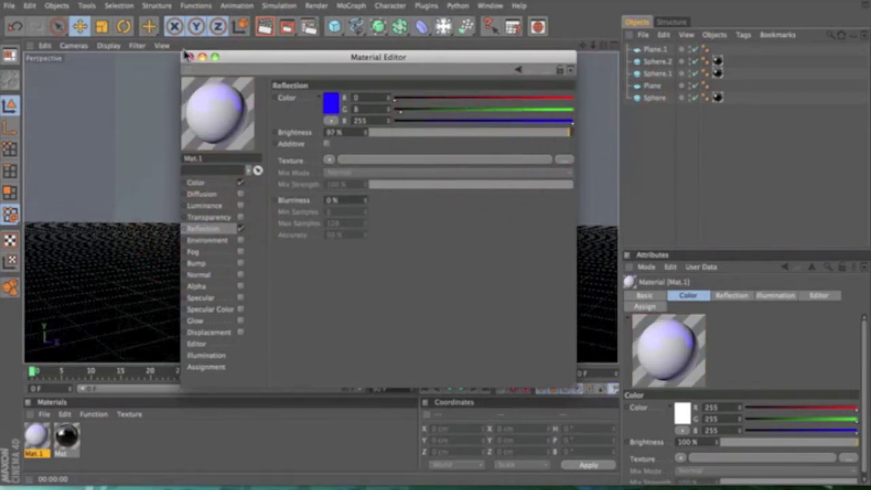
pyautogui.click(189, 57)
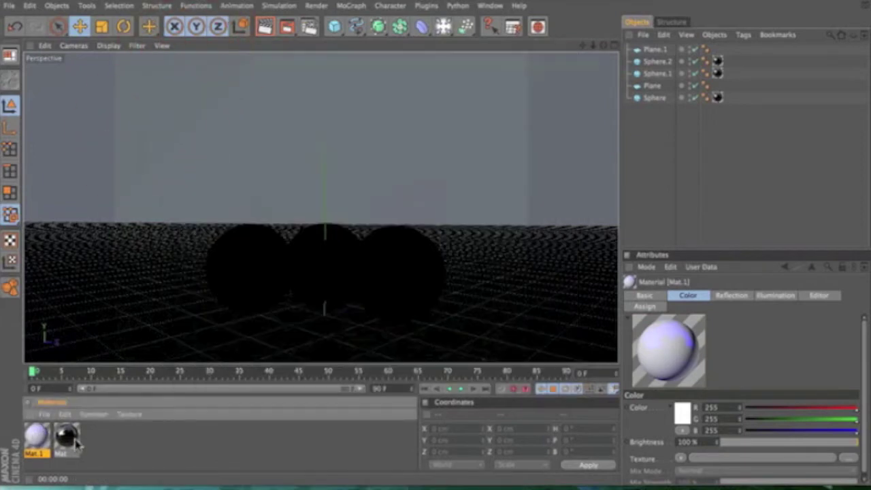
pyautogui.moveTo(659, 55); pyautogui.dragTo(655, 50)
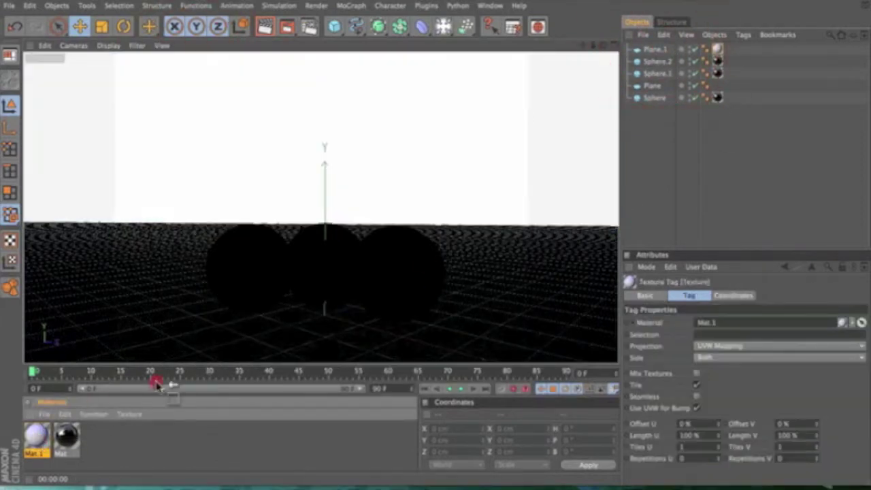
pyautogui.moveTo(653, 95); pyautogui.dragTo(652, 86)
# Render the view and set the second material's reflection brightness to 90%.
pyautogui.click(264, 26)
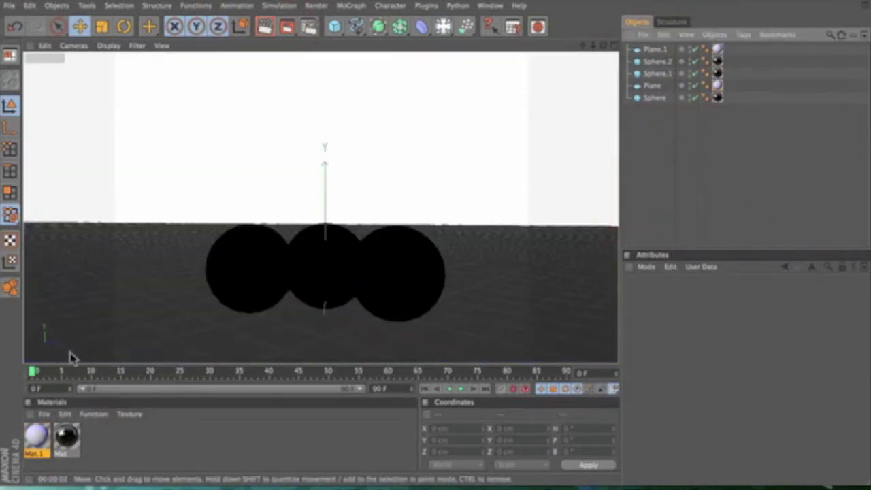
pyautogui.doubleClick(37, 435)
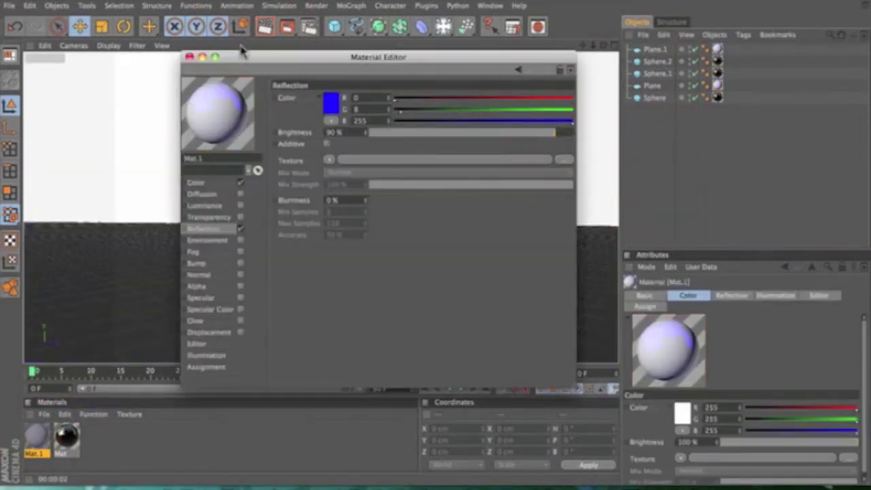
pyautogui.click(190, 56)
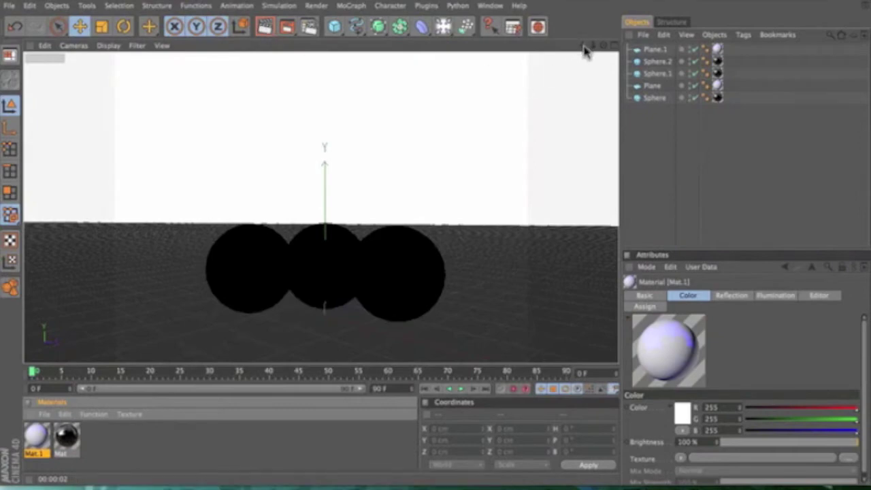
# Set the render to save as a JPEG image named "Tut #1" on the Desktop.
pyautogui.moveTo(583, 46); pyautogui.dragTo(603, 28)
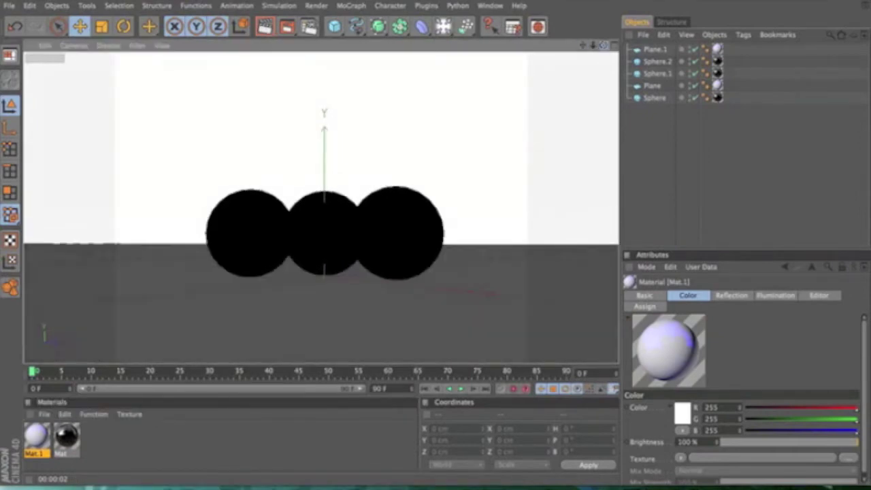
pyautogui.click(309, 28)
pyautogui.click(109, 40)
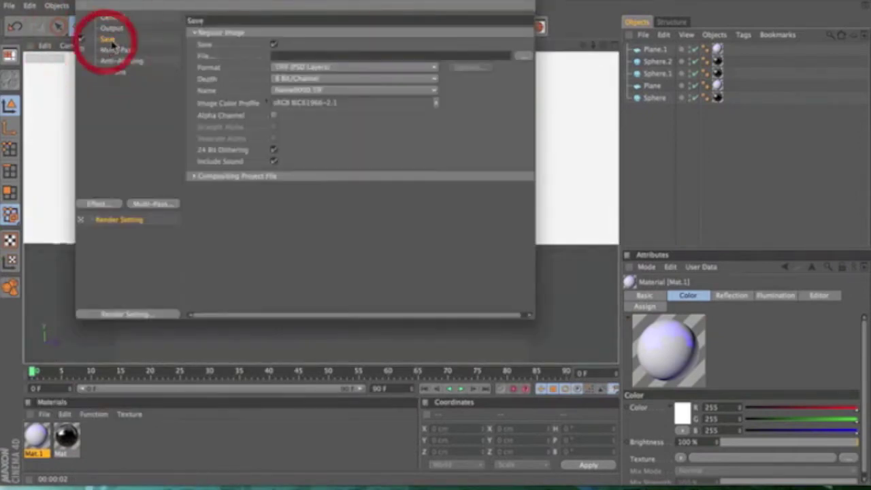
pyautogui.click(390, 66)
pyautogui.click(335, 108)
pyautogui.click(523, 56)
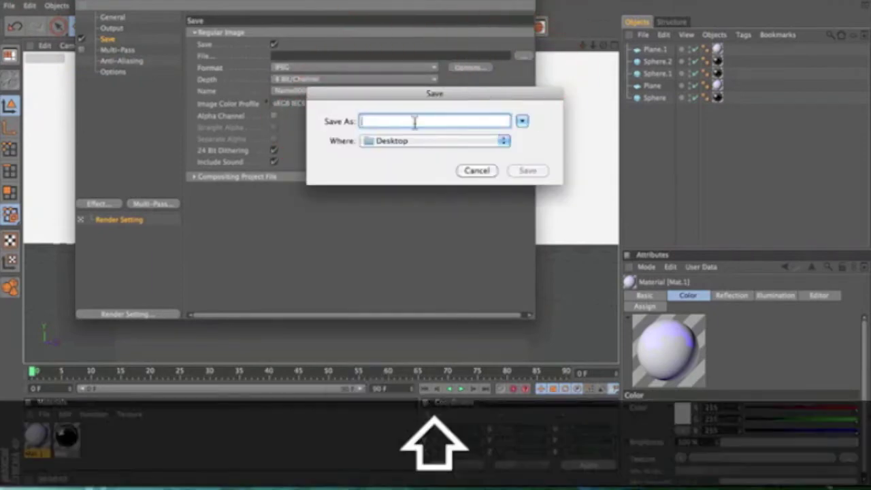
pyautogui.write('Tut #1')
pyautogui.click(526, 171)
# Choose the Film/Video output preset HDV 1080 29.97 for the render and close the settings.
pyautogui.click(114, 30)
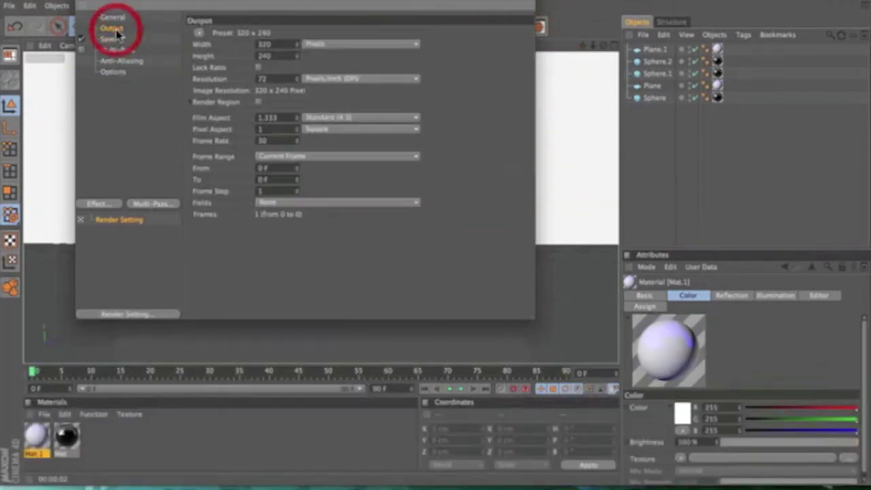
pyautogui.click(198, 32)
pyautogui.moveTo(219, 97)
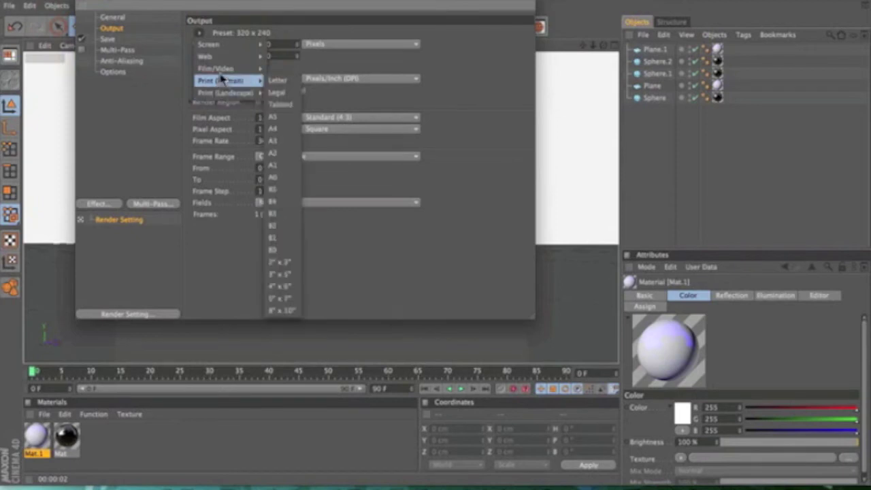
pyautogui.moveTo(215, 68)
pyautogui.click(306, 227)
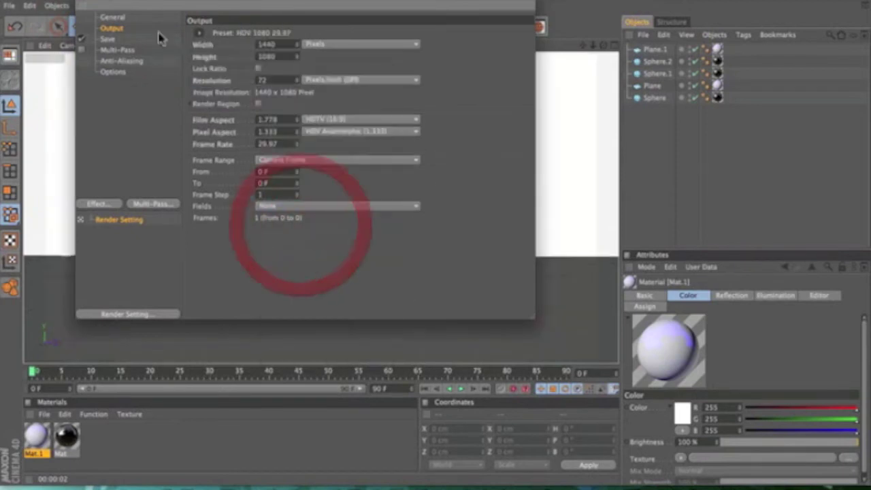
pyautogui.click(84, 4)
# Reframe the view on the three spheres against the floor and wall and preview the render.
pyautogui.scroll(-5, 255, 159)
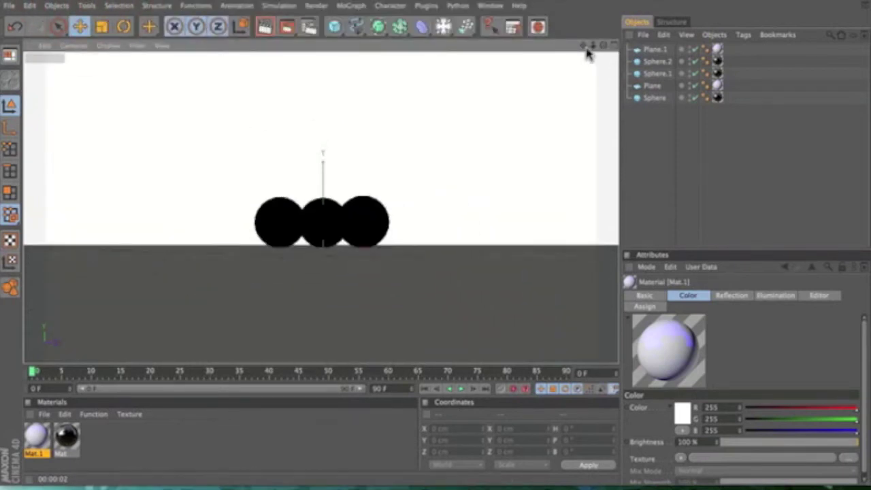
pyautogui.moveTo(585, 46); pyautogui.dragTo(603, 59)
pyautogui.scroll(2, 358, 262)
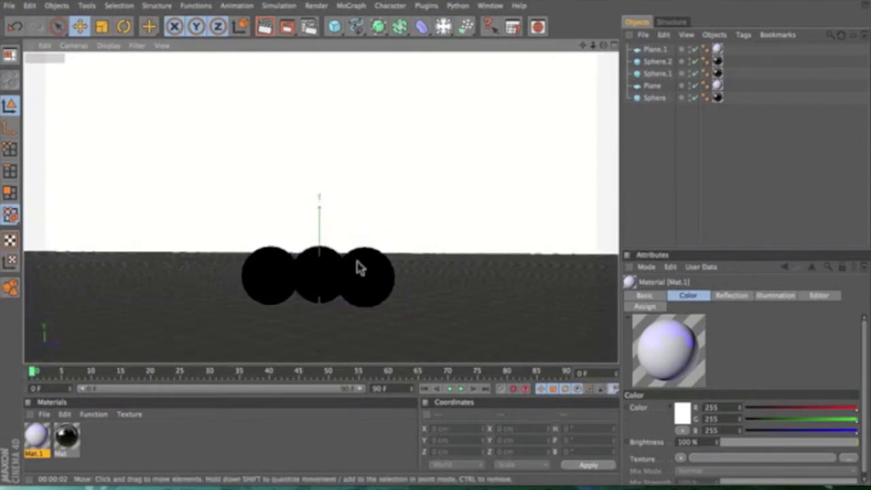
pyautogui.scroll(2, 361, 268)
pyautogui.click(265, 27)
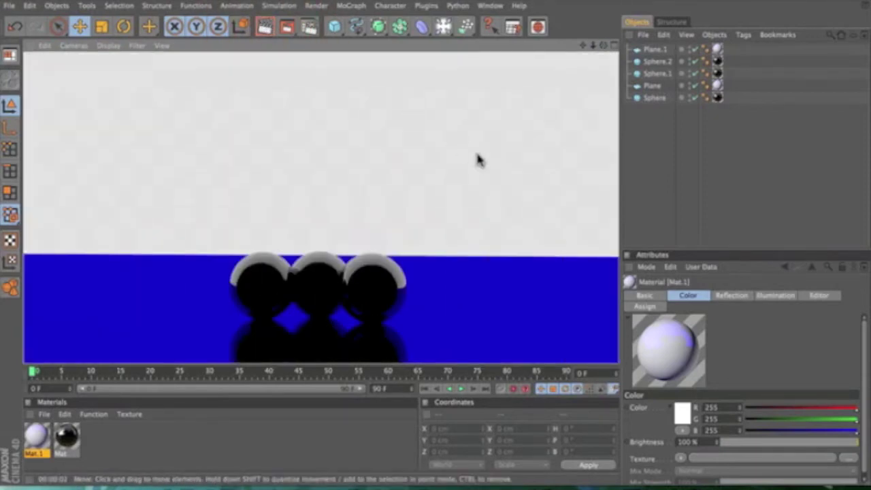
pyautogui.click(506, 107)
# Duplicate the leftmost sphere, move the copy along X to about -50 cm, and render the view.
pyautogui.click(647, 60)
pyautogui.press('super+c')
pyautogui.press('super+v')
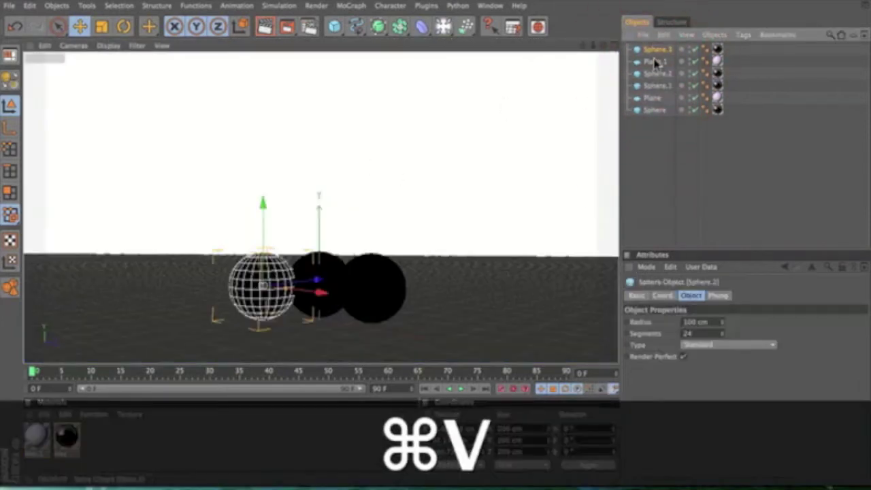
pyautogui.moveTo(322, 292); pyautogui.dragTo(348, 294)
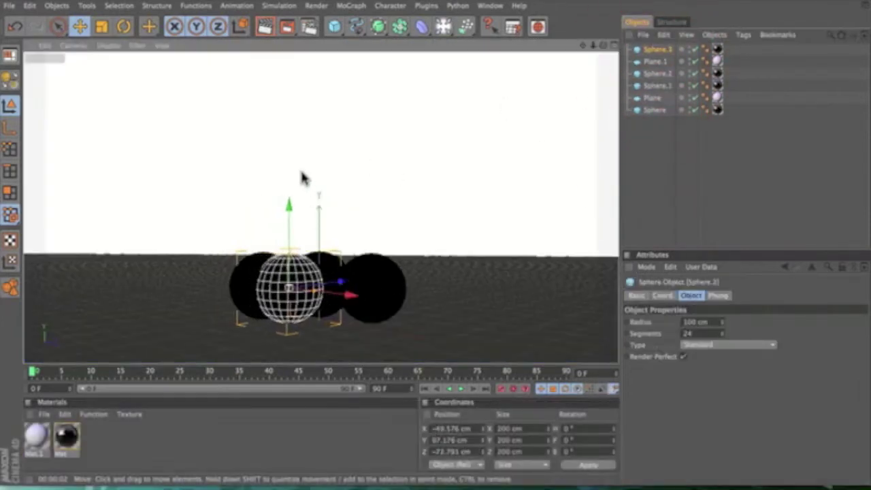
pyautogui.click(265, 27)
pyautogui.click(704, 168)
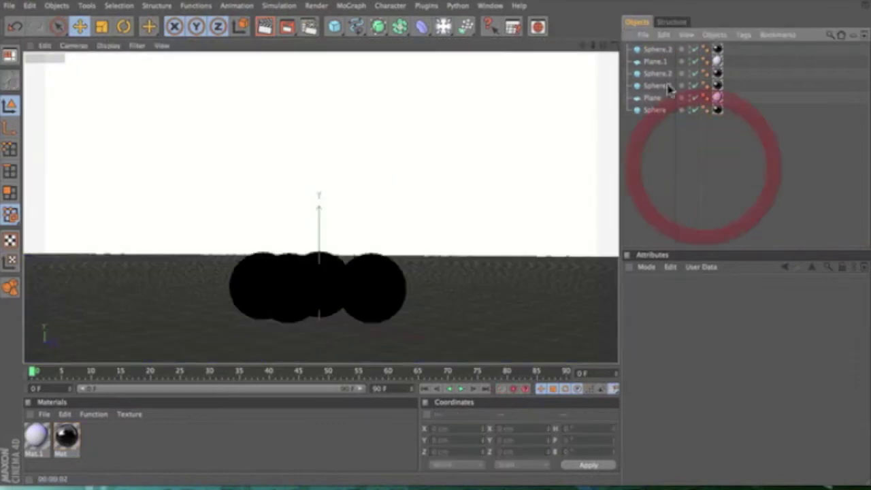
# Duplicate the newest sphere, move the copy along X to about 77 cm, and render the view.
pyautogui.click(655, 50)
pyautogui.press('super+c')
pyautogui.press('super+v')
pyautogui.moveTo(332, 304); pyautogui.dragTo(375, 304)
pyautogui.click(251, 5)
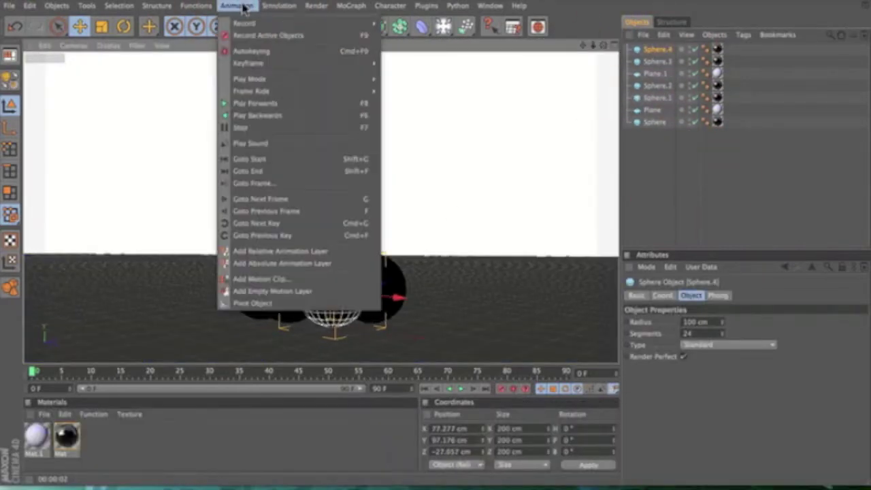
pyautogui.click(243, 7)
pyautogui.click(265, 27)
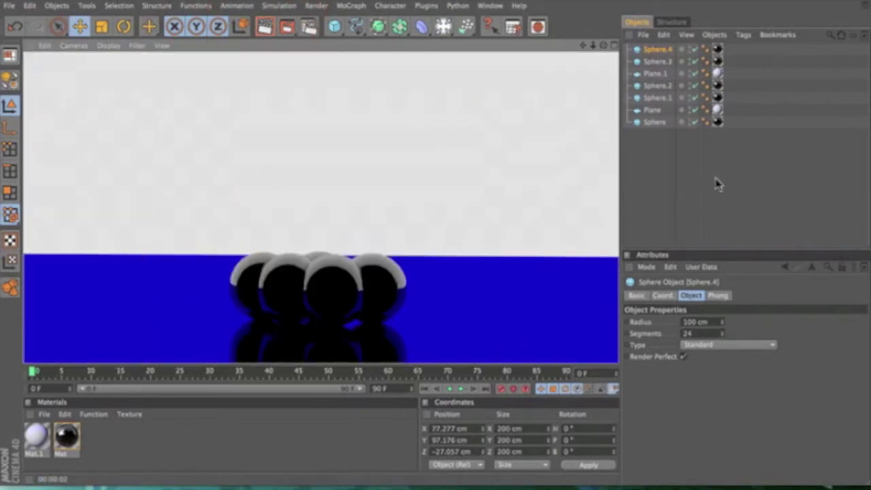
pyautogui.click(716, 180)
# Vary the sphere heights by sinking the front and leftmost spheres, the leftmost to Y about 23 cm, and nudging the rear one up.
pyautogui.click(333, 288)
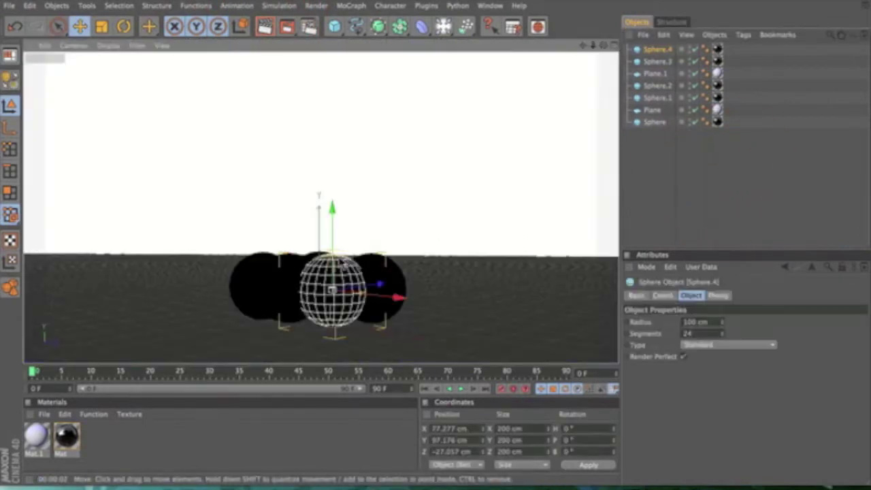
pyautogui.moveTo(332, 222); pyautogui.dragTo(332, 243)
pyautogui.click(318, 262)
pyautogui.moveTo(318, 205); pyautogui.dragTo(319, 202)
pyautogui.click(265, 268)
pyautogui.moveTo(263, 204); pyautogui.dragTo(263, 206)
pyautogui.moveTo(257, 285); pyautogui.dragTo(258, 308)
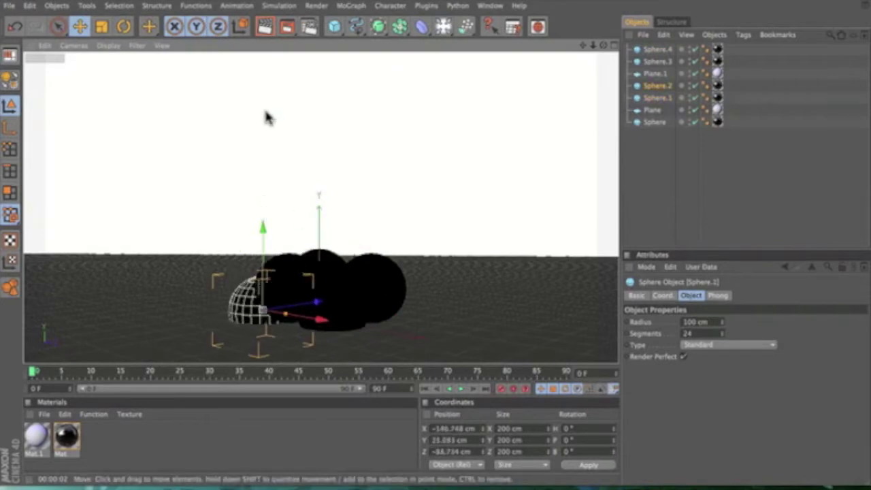
pyautogui.click(266, 25)
pyautogui.click(655, 175)
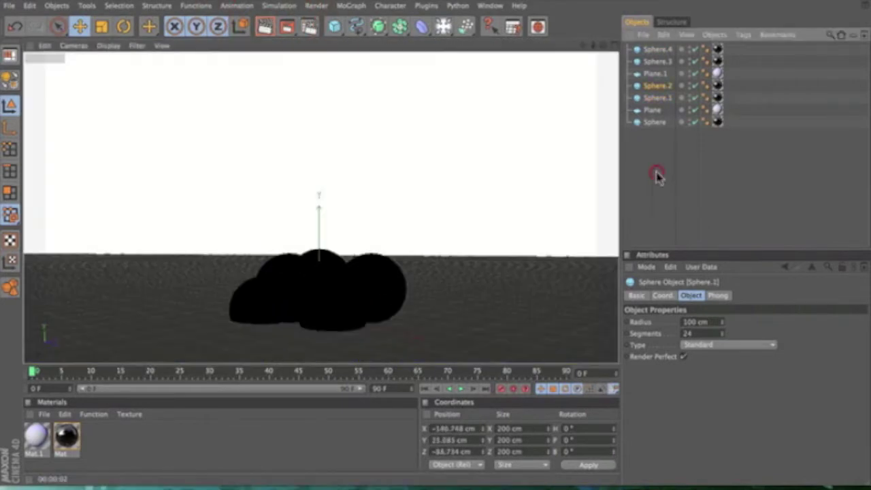
# Change the sphere material's reflection color to yellow (RGB 238, 255, 0) and render the view.
pyautogui.doubleClick(70, 438)
pyautogui.click(310, 85)
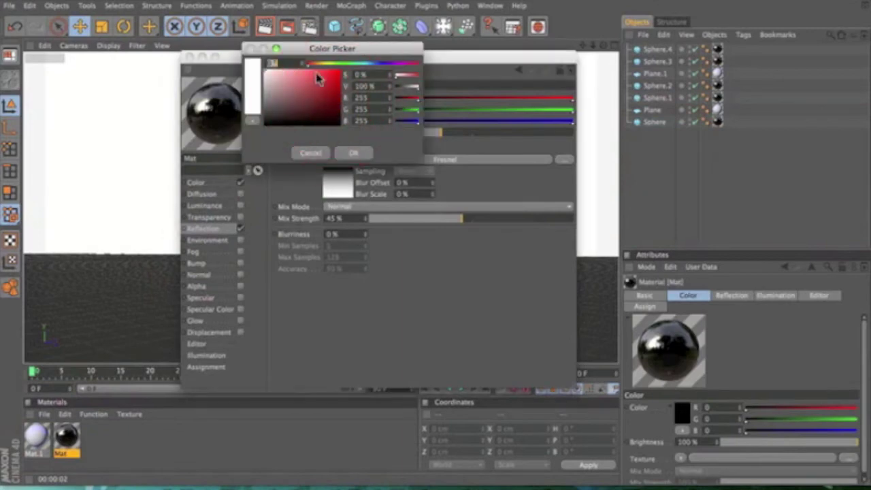
pyautogui.moveTo(343, 68); pyautogui.dragTo(334, 76)
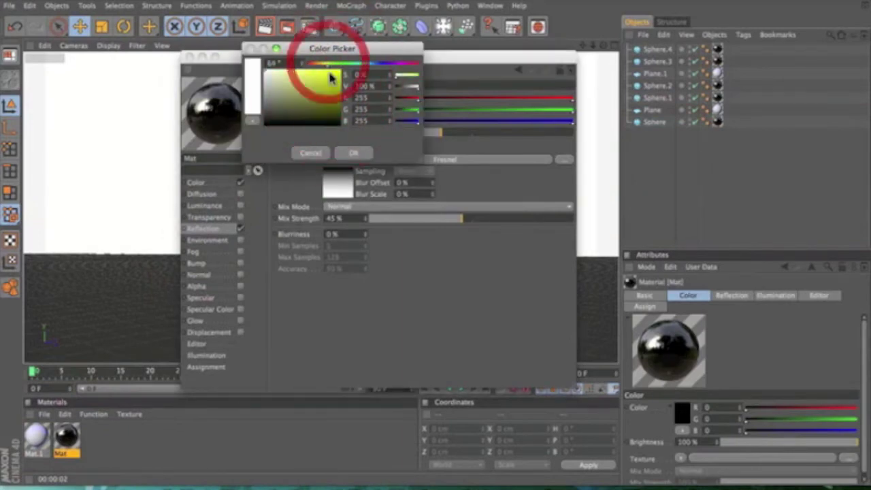
pyautogui.click(348, 152)
pyautogui.click(190, 57)
pyautogui.click(266, 26)
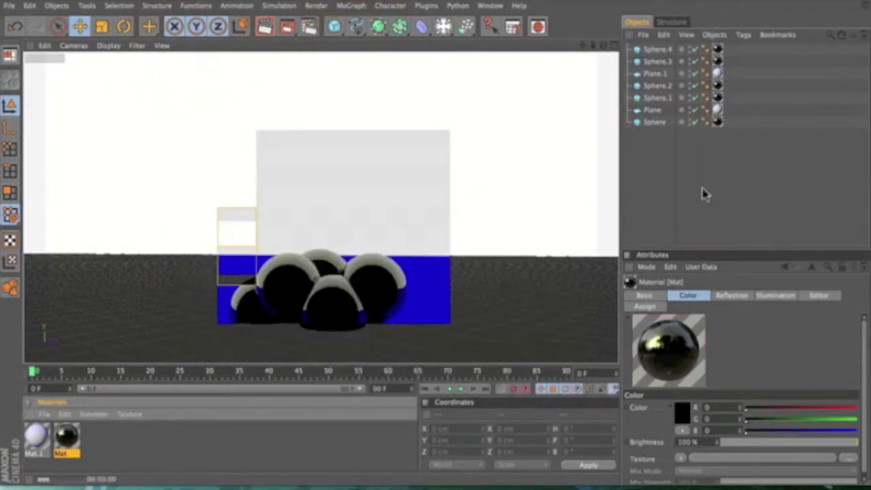
pyautogui.click(667, 182)
# Increase the sphere material's reflection brightness to roughly three quarters of its range and render the view.
pyautogui.doubleClick(67, 437)
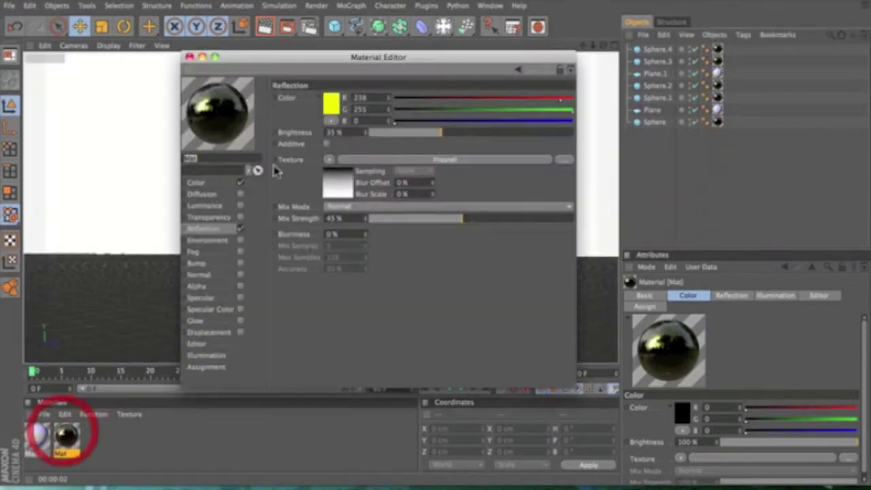
pyautogui.moveTo(403, 134); pyautogui.dragTo(525, 134)
pyautogui.click(190, 57)
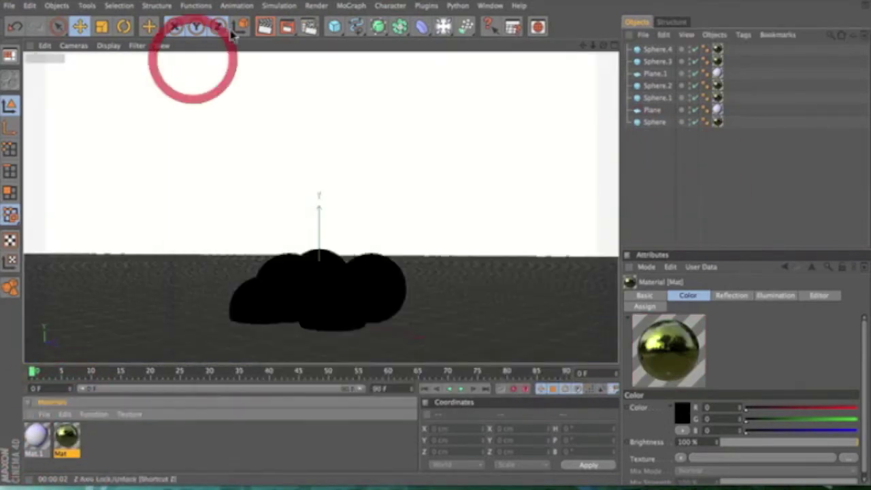
pyautogui.click(266, 26)
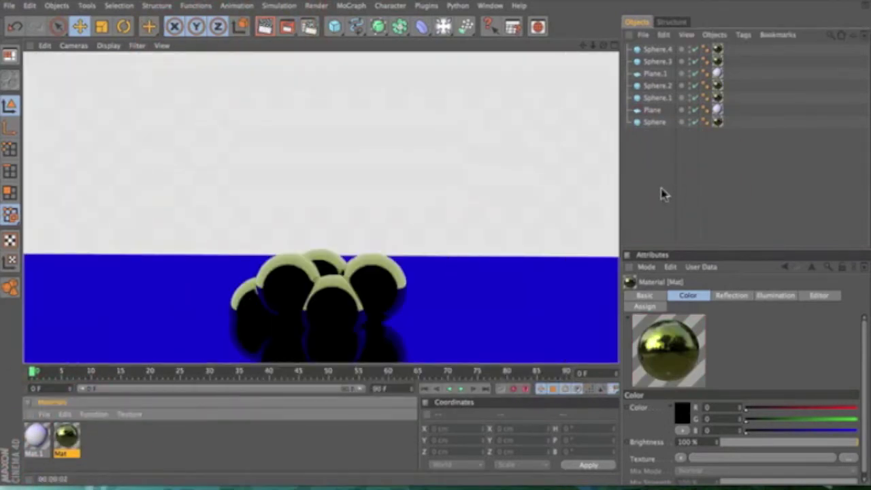
pyautogui.click(662, 192)
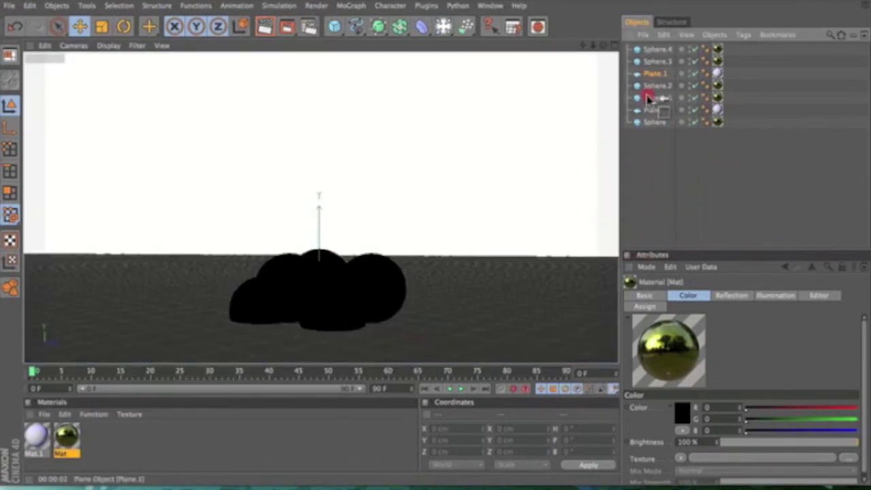
# Move both planes below the spheres in the object hierarchy and group the five spheres.
pyautogui.moveTo(648, 98); pyautogui.dragTo(652, 134)
pyautogui.moveTo(653, 102); pyautogui.dragTo(646, 134)
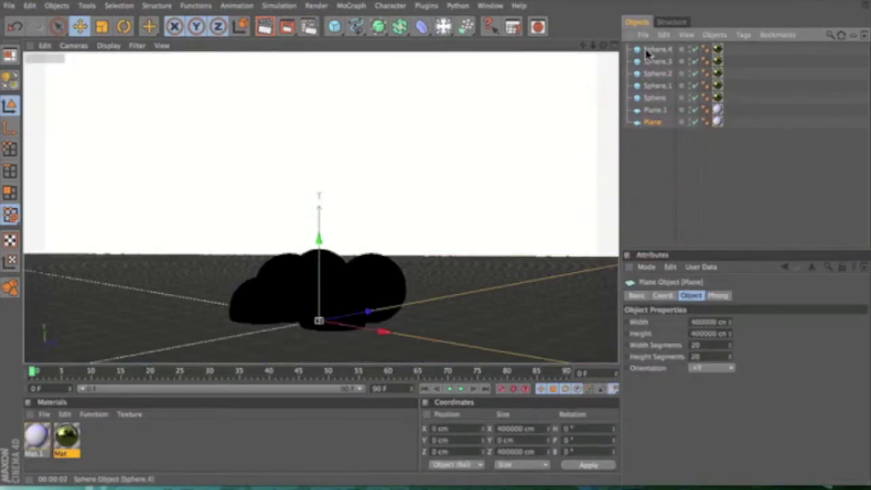
pyautogui.click(655, 99)
pyautogui.keyDown('shift'); pyautogui.click(657, 49); pyautogui.keyUp('shift')
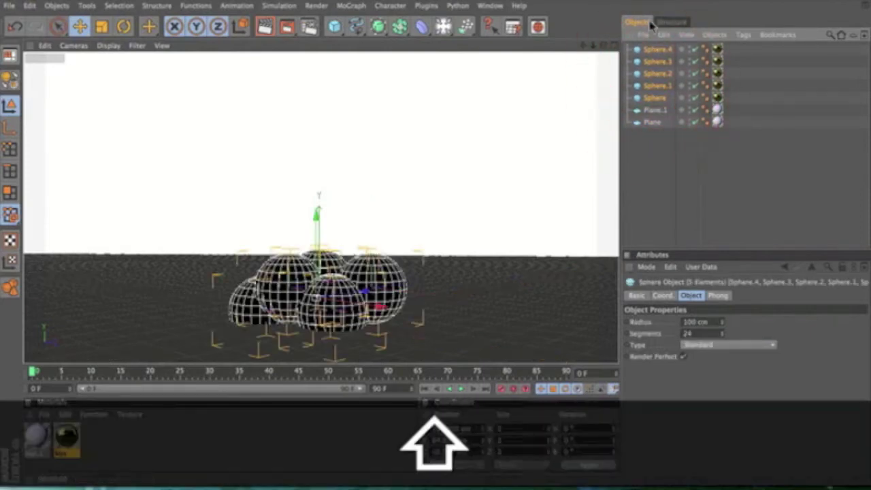
pyautogui.click(715, 34)
pyautogui.moveTo(727, 66)
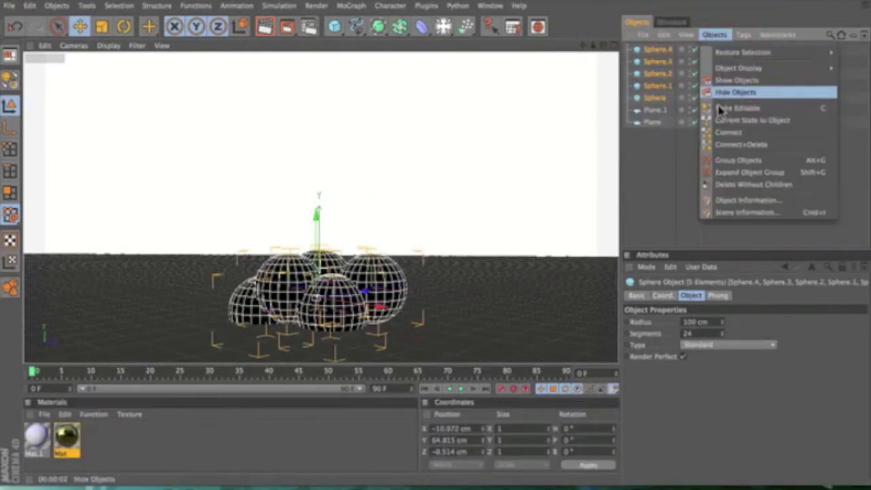
pyautogui.click(732, 160)
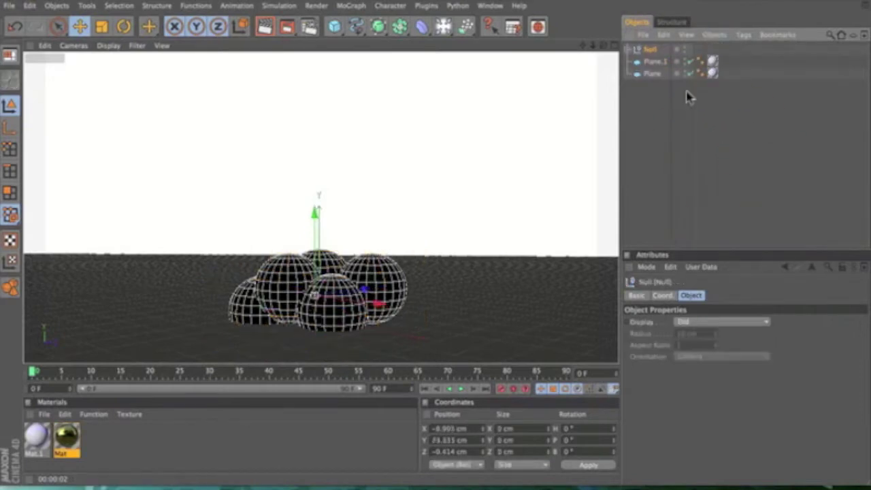
# Rename the null grouping the five spheres to "Spheres".
pyautogui.doubleClick(654, 50)
pyautogui.write('Sph')
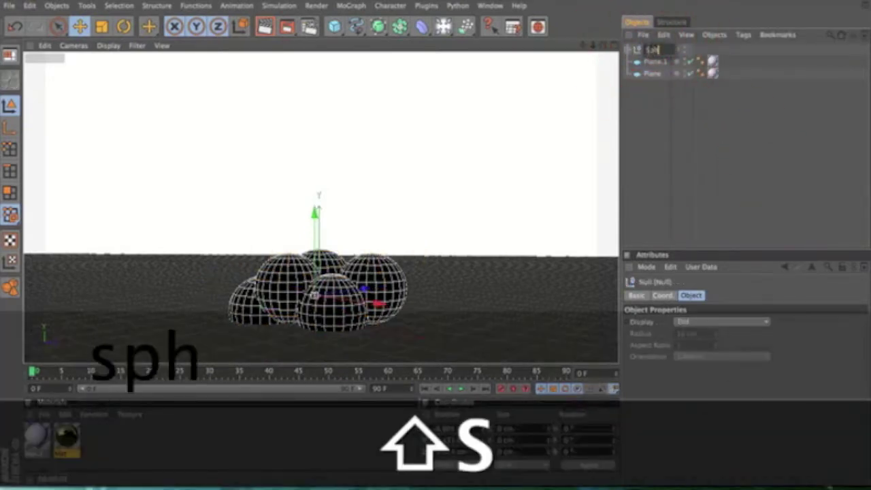
pyautogui.write('eres')
pyautogui.click(647, 115)
# Group the two planes and rename the group "Planes".
pyautogui.click(654, 63)
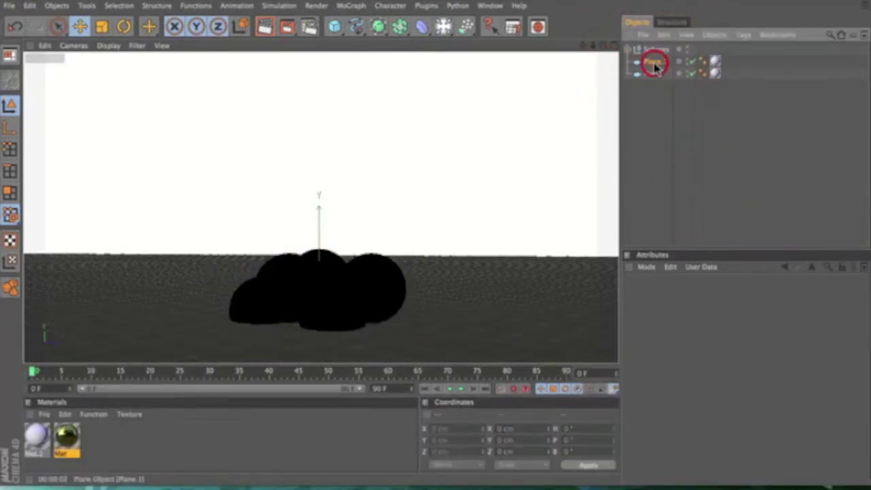
pyautogui.keyDown('ctrl'); pyautogui.click(655, 74); pyautogui.keyUp('ctrl')
pyautogui.click(714, 34)
pyautogui.click(723, 158)
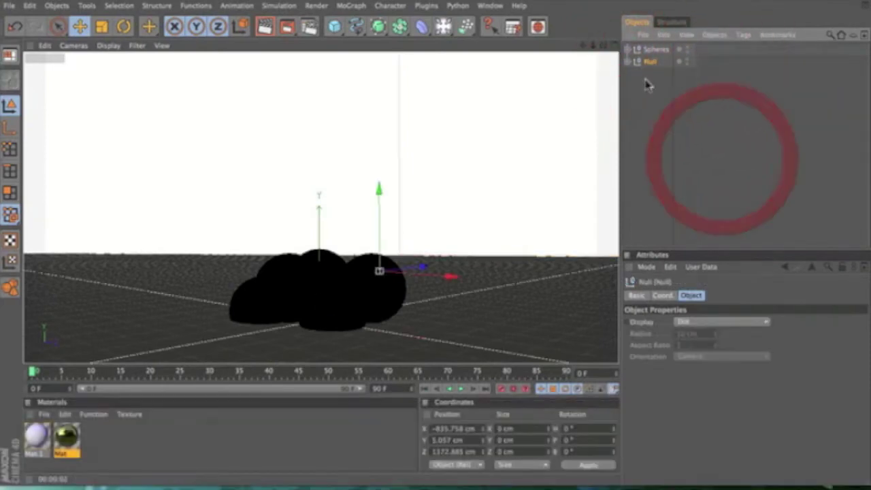
pyautogui.doubleClick(650, 61)
pyautogui.write('Planes')
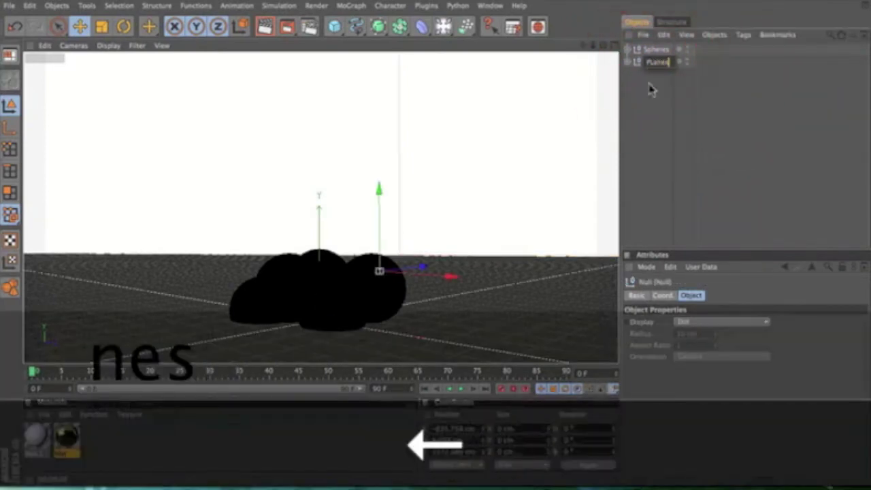
pyautogui.press('Right')
pyautogui.press('Return')
pyautogui.click(649, 95)
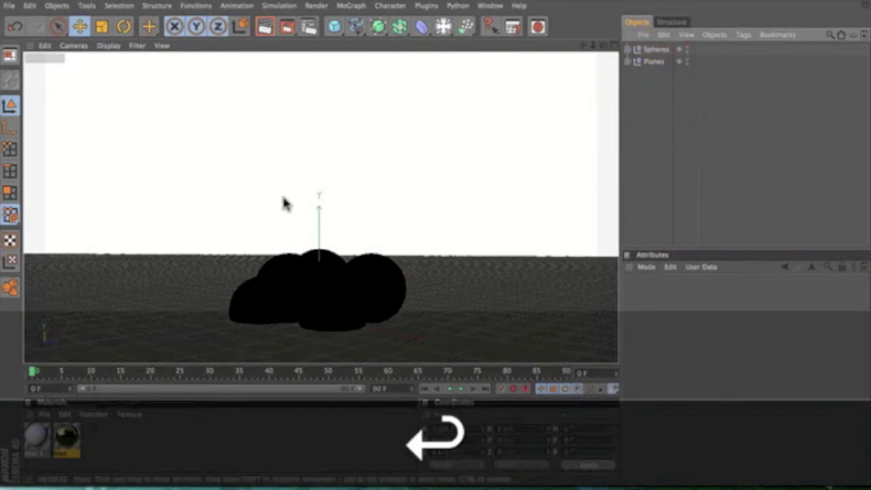
# Add a MoText object and raise it above the spheres to Y about 264 cm.
pyautogui.click(348, 6)
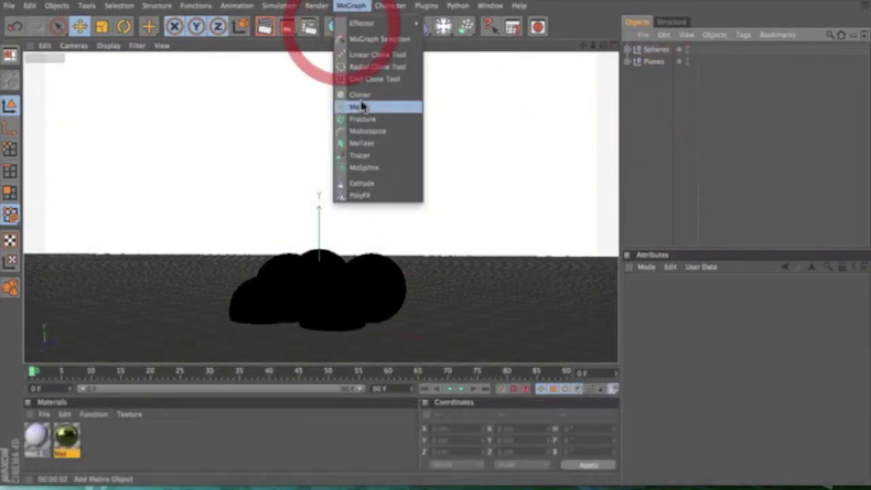
pyautogui.click(361, 142)
pyautogui.moveTo(365, 334); pyautogui.dragTo(367, 332)
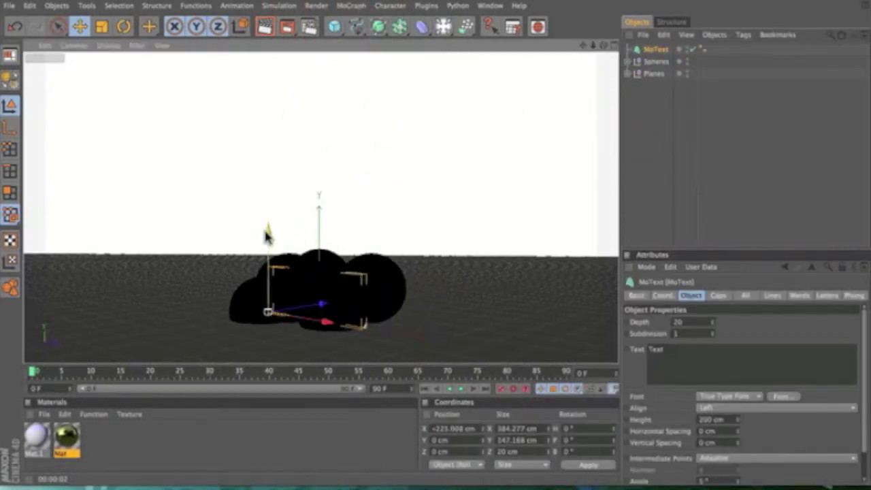
pyautogui.moveTo(268, 237); pyautogui.dragTo(268, 154)
# Rotate the text about its vertical axis to a heading of about 29.4° so it faces the view.
pyautogui.click(124, 26)
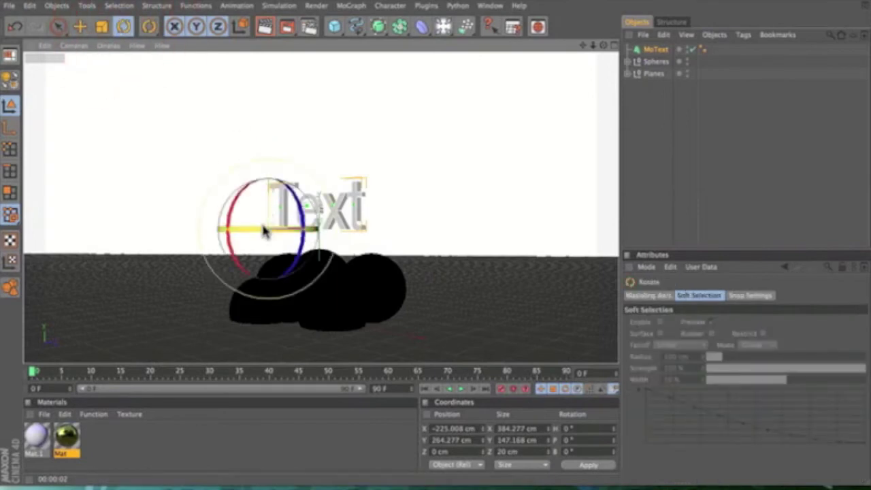
pyautogui.moveTo(263, 230); pyautogui.dragTo(292, 234)
pyautogui.click(81, 26)
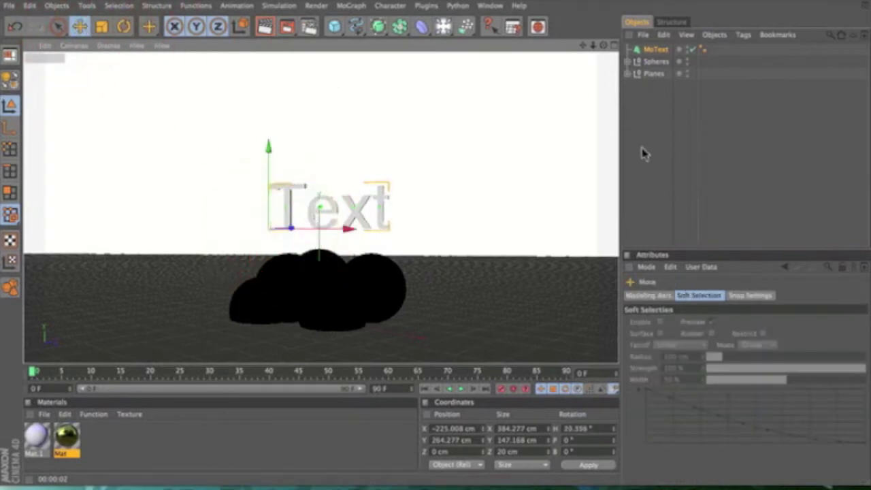
# Set both the start and end caps of the text to Fillet Cap.
pyautogui.click(655, 49)
pyautogui.click(718, 296)
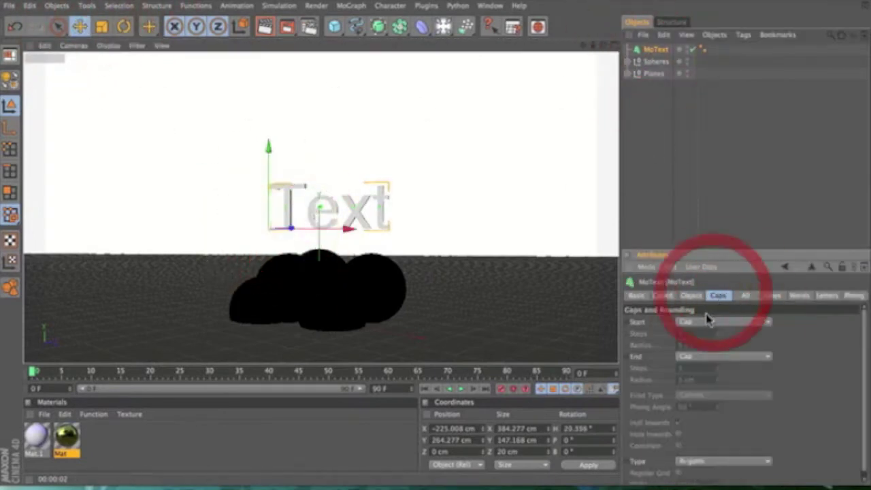
pyautogui.click(705, 323)
pyautogui.click(688, 372)
pyautogui.click(705, 356)
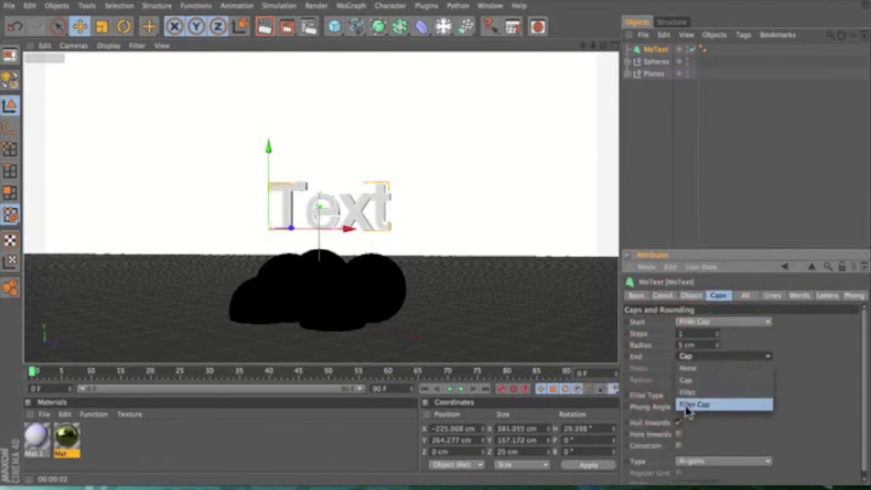
pyautogui.click(694, 403)
# Change the text content to "Master" and set its extrusion depth to 35.
pyautogui.click(691, 296)
pyautogui.write('Master')
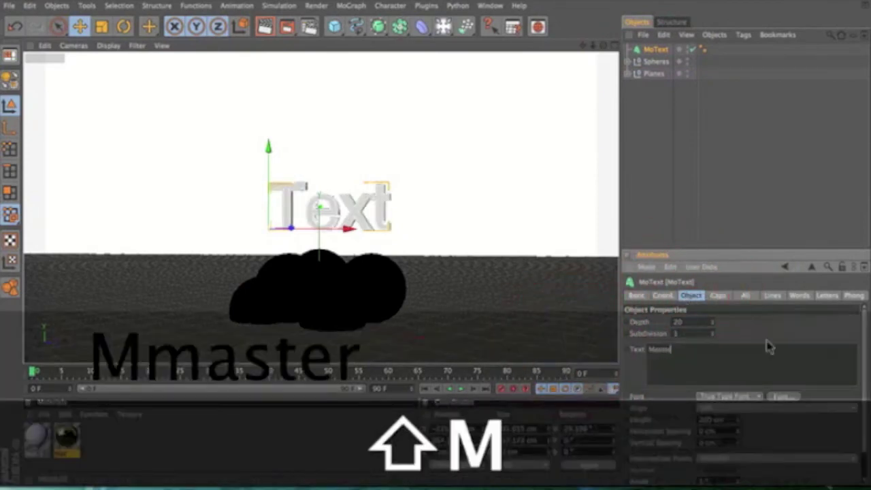
pyautogui.click(729, 327)
pyautogui.click(718, 321)
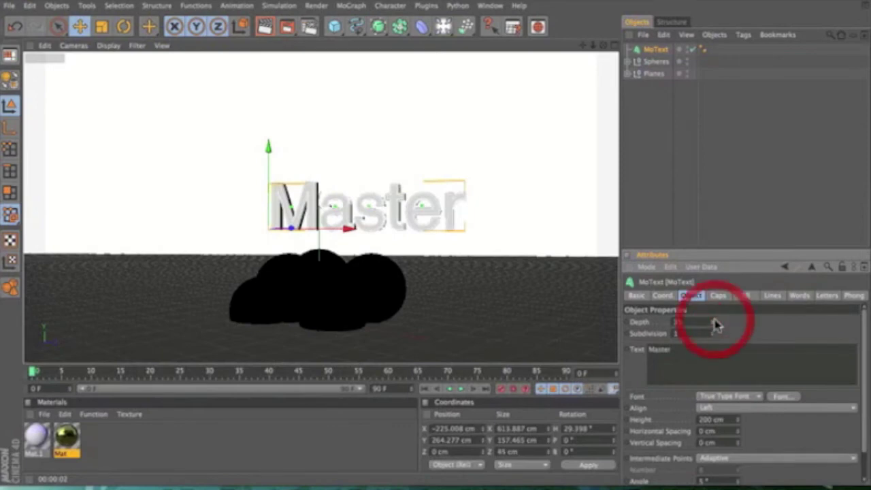
# Set the text font to Amsterdam Graffiti and its horizontal spacing to 15 cm.
pyautogui.click(783, 396)
pyautogui.click(412, 132)
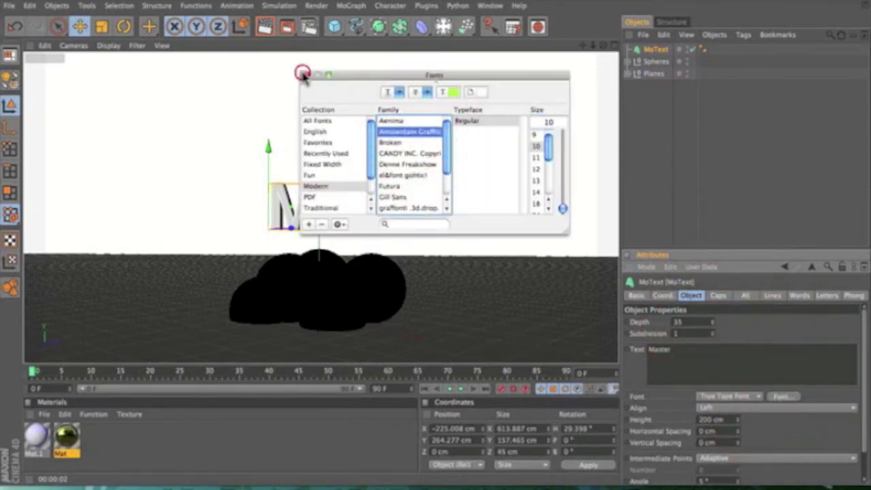
pyautogui.click(303, 73)
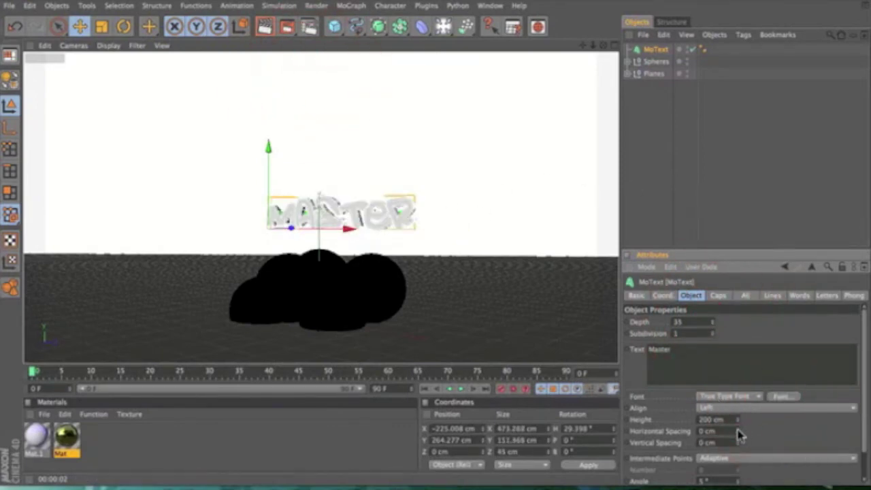
pyautogui.moveTo(739, 432); pyautogui.dragTo(735, 432)
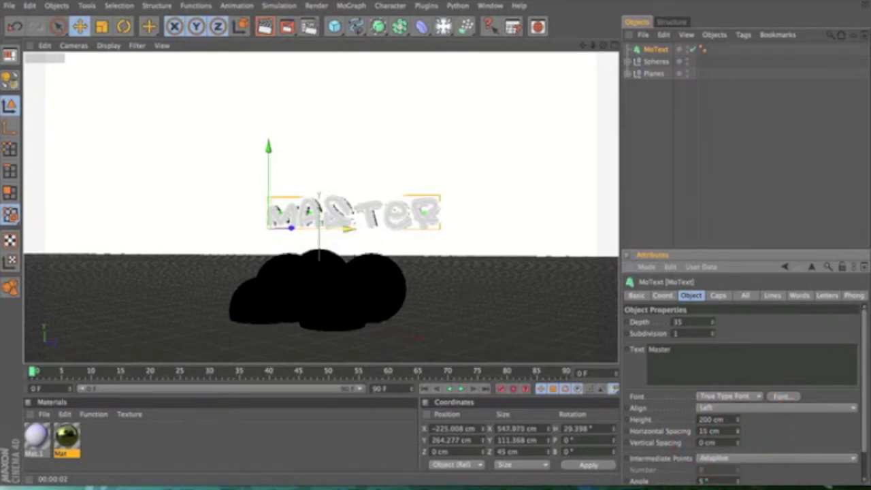
# Center the text over the spheres at Y about 253 cm and Z about -158 cm, and render the view.
pyautogui.moveTo(271, 165); pyautogui.dragTo(247, 184)
pyautogui.moveTo(272, 247); pyautogui.dragTo(255, 245)
pyautogui.moveTo(603, 45); pyautogui.dragTo(345, 143)
pyautogui.moveTo(230, 172); pyautogui.dragTo(229, 151)
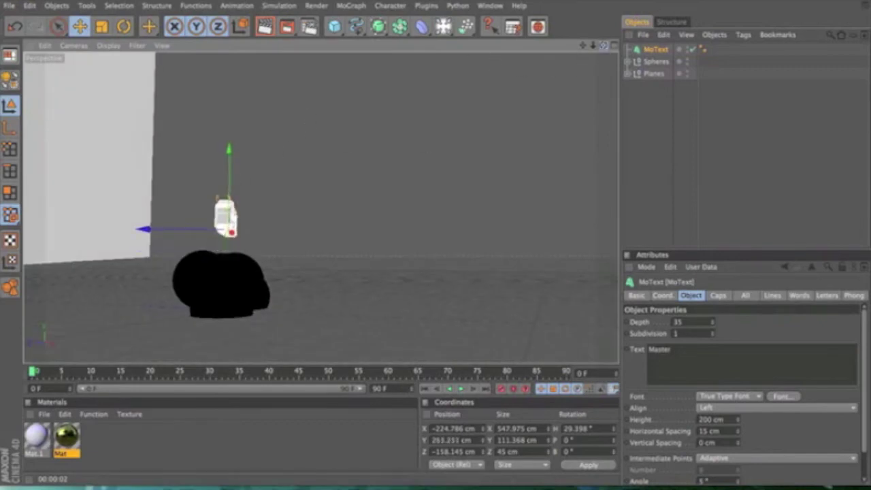
pyautogui.moveTo(603, 45); pyautogui.dragTo(748, 55)
pyautogui.click(264, 26)
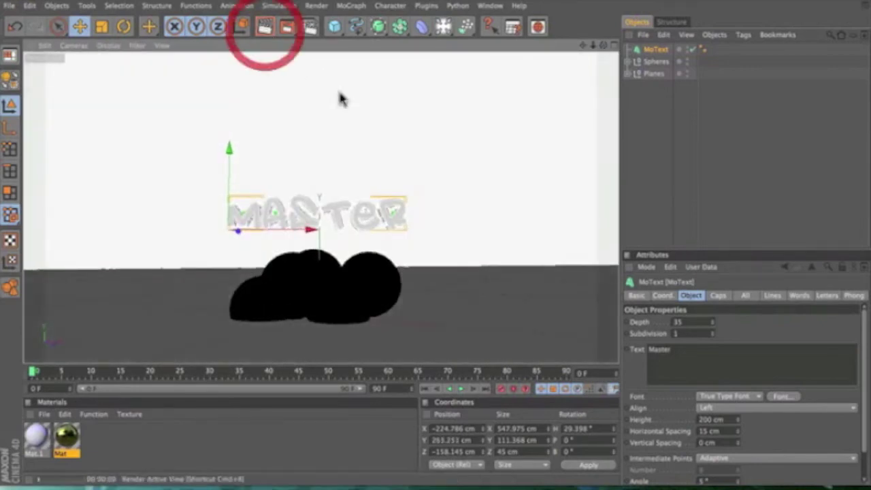
pyautogui.click(797, 137)
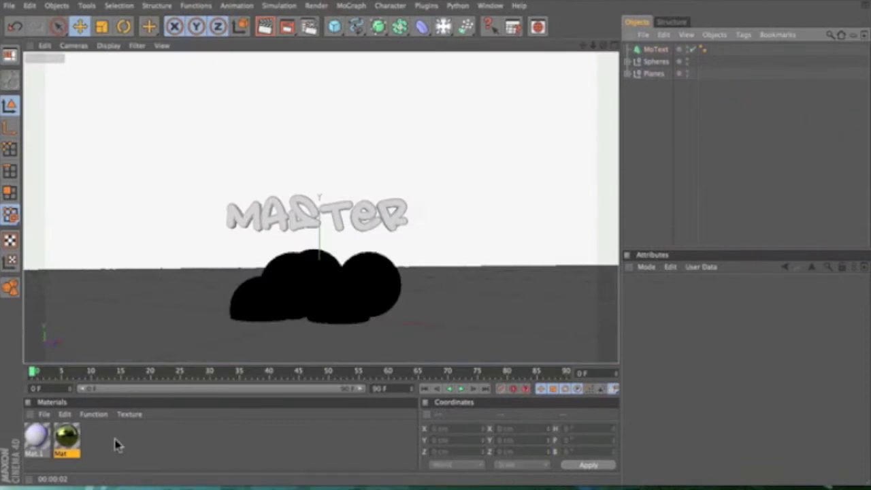
# Create a new material and set its color to white (RGB 255, 255, 255).
pyautogui.doubleClick(95, 436)
pyautogui.doubleClick(38, 435)
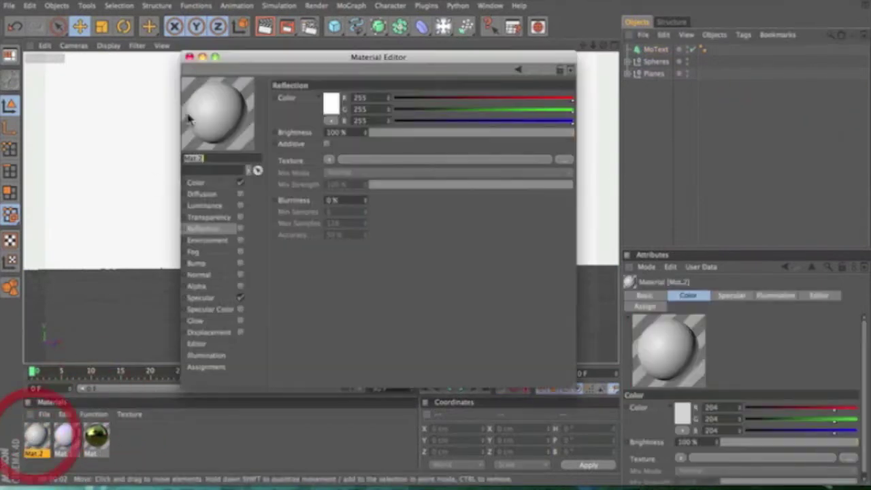
pyautogui.click(196, 183)
pyautogui.click(327, 104)
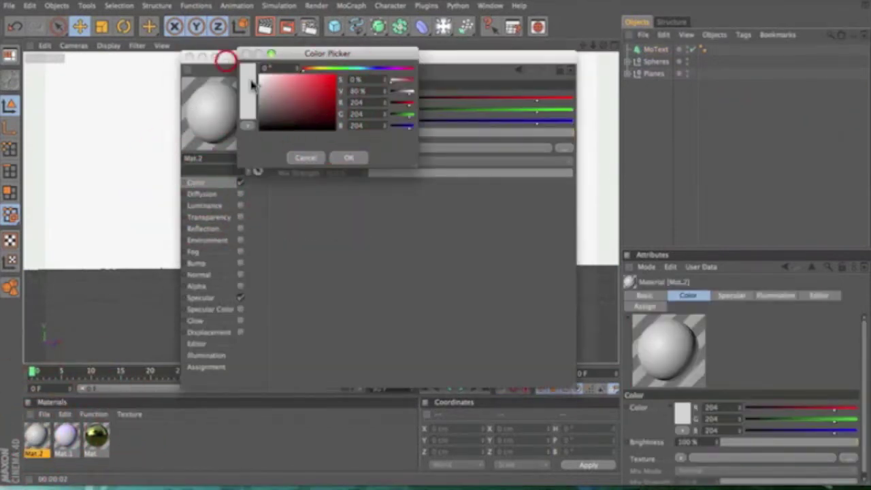
pyautogui.moveTo(270, 84); pyautogui.dragTo(215, 56)
pyautogui.click(337, 158)
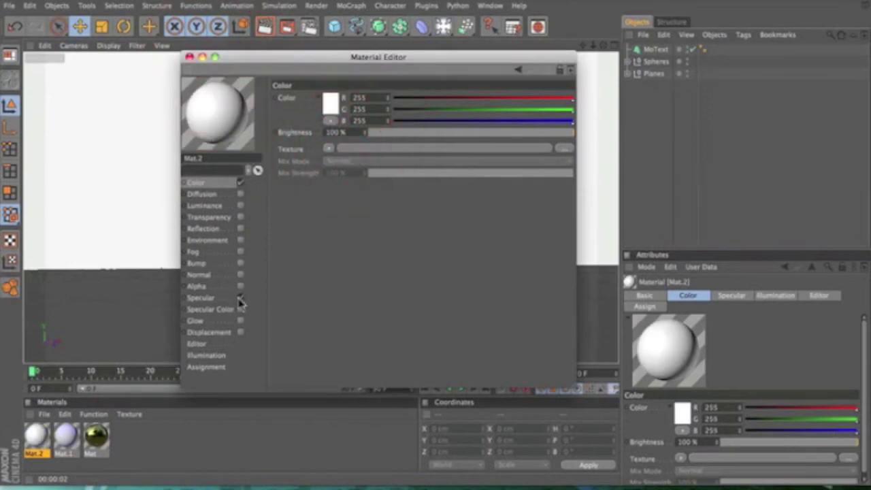
# Disable the new material's specular and enable a red reflection (RGB 255, 0, 0) at about 90% brightness.
pyautogui.click(204, 229)
pyautogui.click(240, 229)
pyautogui.click(331, 101)
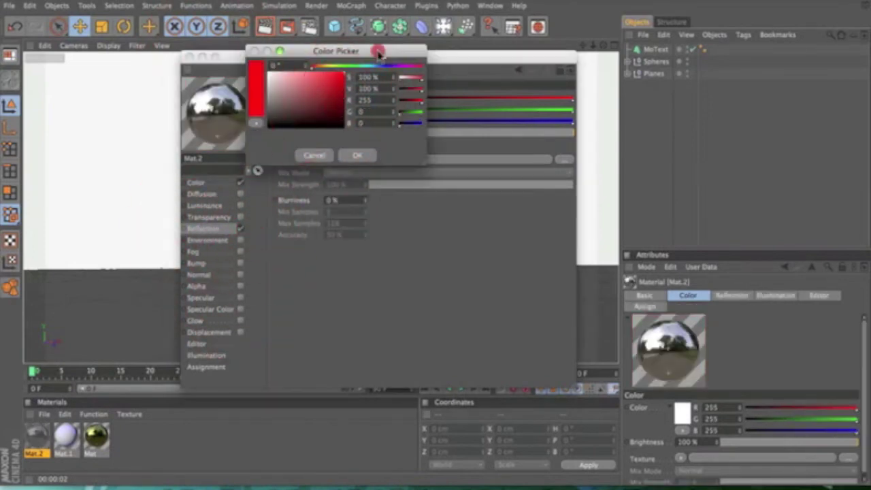
pyautogui.click(366, 155)
pyautogui.click(524, 132)
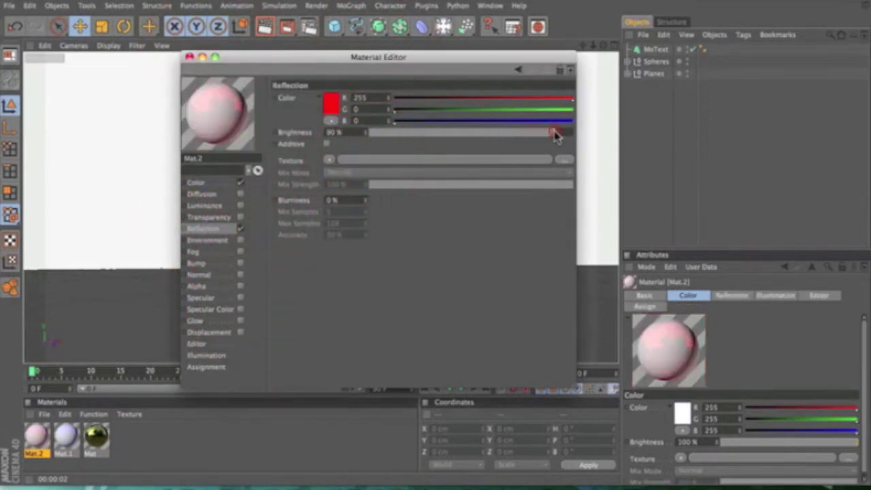
# Apply the red-reflecting material to the Master text and render the view.
pyautogui.click(190, 56)
pyautogui.moveTo(37, 435); pyautogui.dragTo(214, 210)
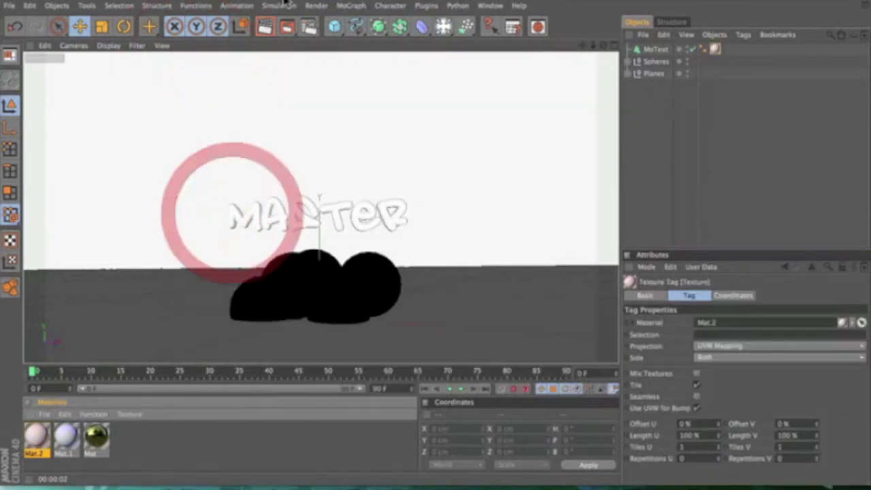
pyautogui.click(264, 26)
pyautogui.click(627, 149)
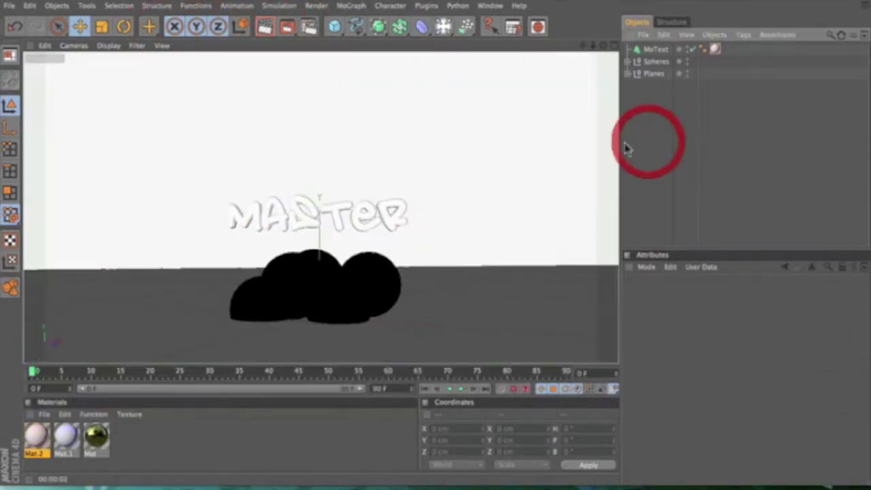
# Change the text material's color to light blue (RGB 0, 199, 255) and render the view.
pyautogui.doubleClick(37, 436)
pyautogui.click(198, 184)
pyautogui.click(331, 102)
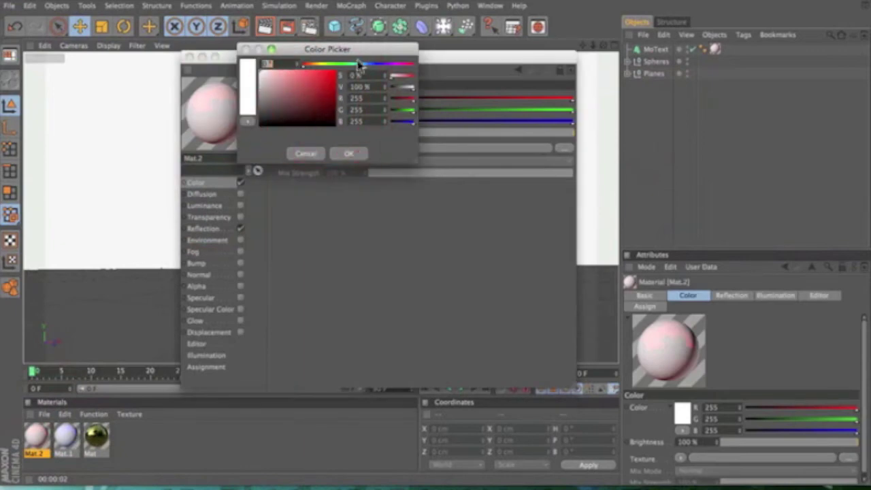
pyautogui.click(352, 63)
pyautogui.click(348, 153)
pyautogui.click(190, 56)
pyautogui.click(264, 26)
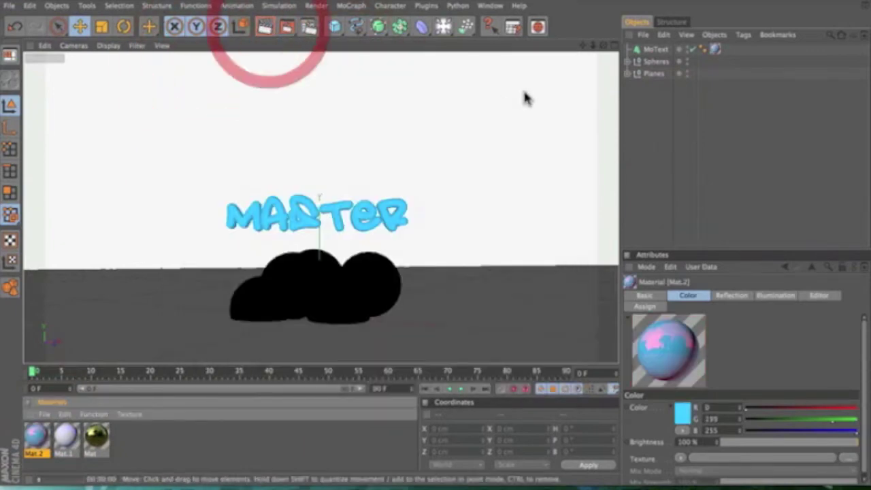
pyautogui.click(639, 109)
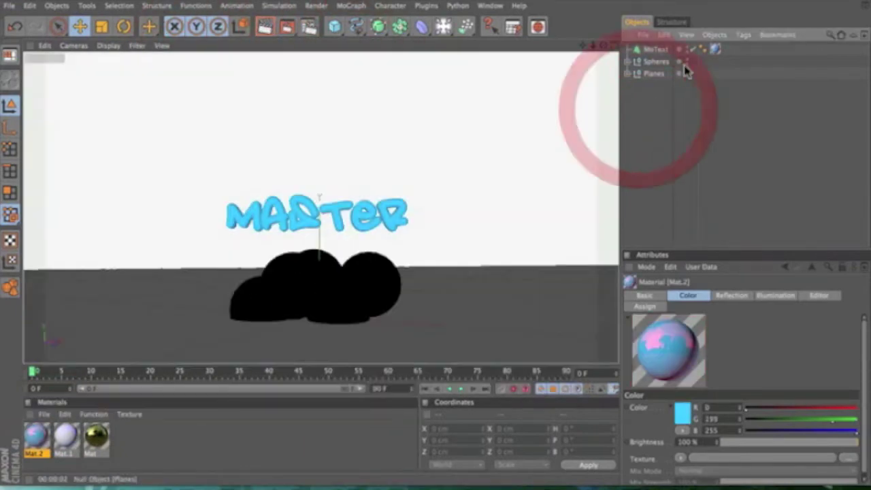
# Make the Spheres group a dynamics collider and set how its collision tag is inherited.
pyautogui.click(655, 62)
pyautogui.click(627, 62)
pyautogui.click(628, 61)
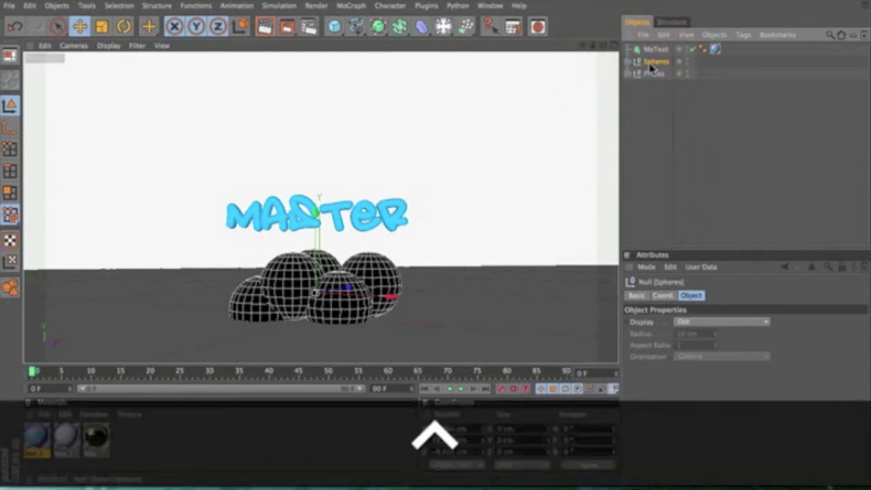
pyautogui.click(279, 5)
pyautogui.moveTo(282, 34)
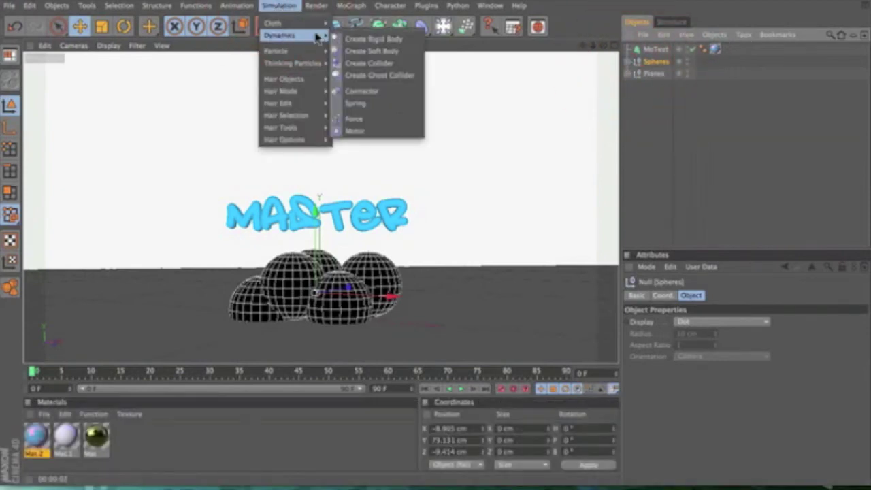
pyautogui.click(359, 72)
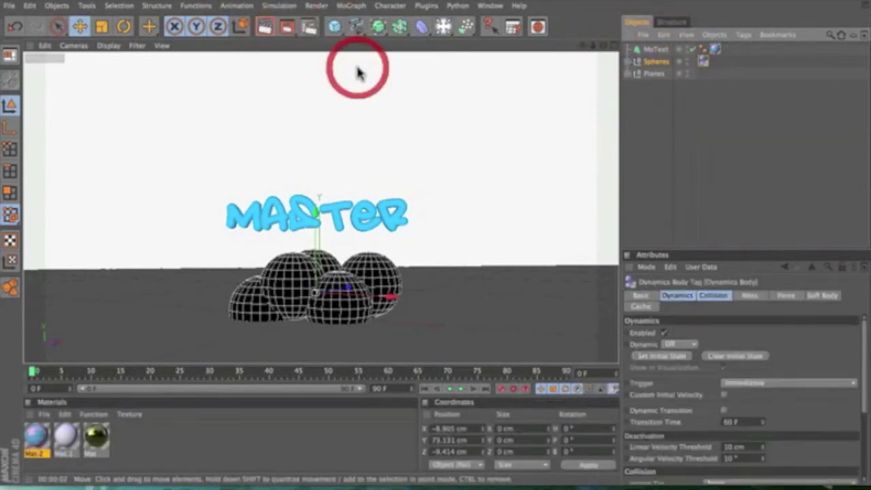
pyautogui.click(713, 296)
pyautogui.click(709, 373)
# Make the Planes group a dynamics collider with its tag inheritance set to Compound Collision Shape.
pyautogui.click(652, 74)
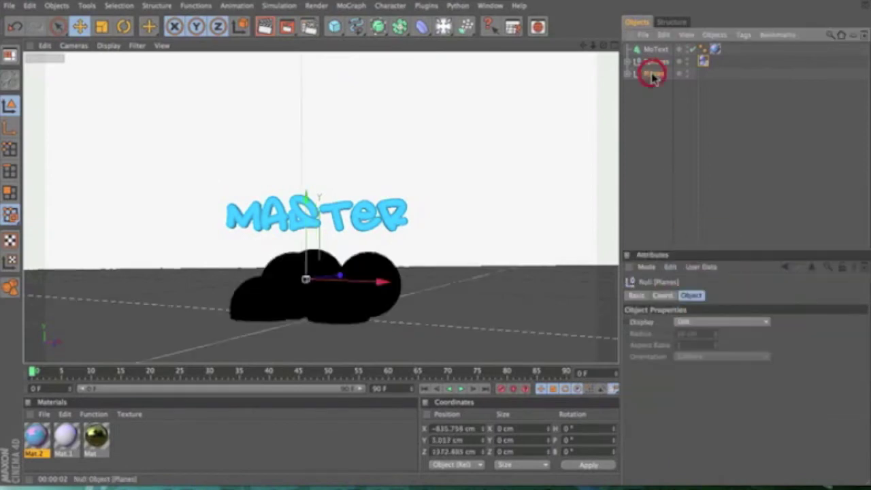
pyautogui.click(278, 5)
pyautogui.moveTo(282, 35)
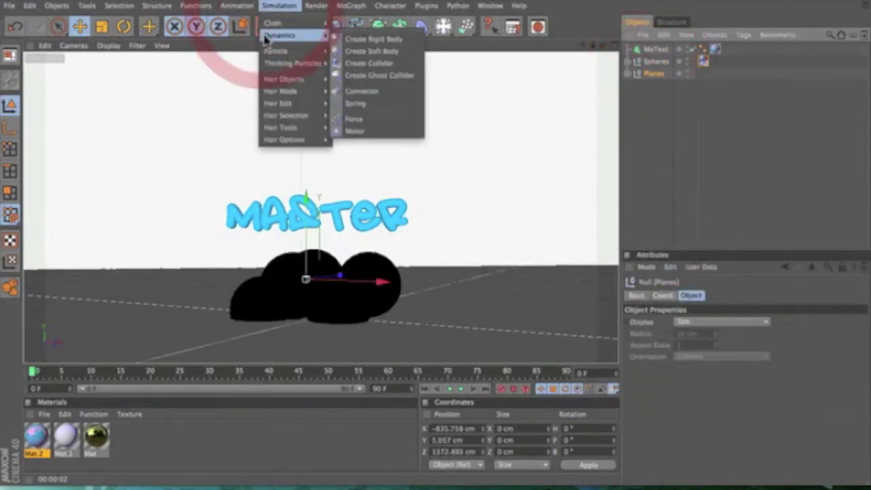
pyautogui.click(350, 62)
pyautogui.click(728, 333)
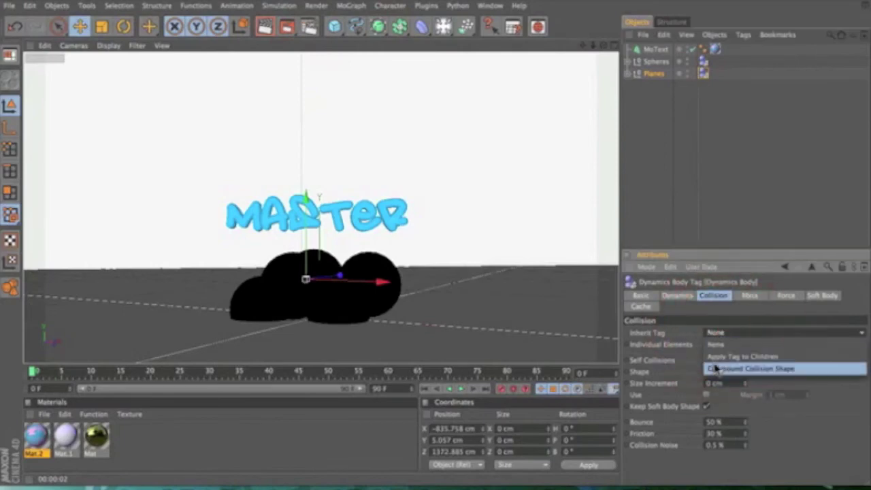
pyautogui.click(735, 368)
pyautogui.click(648, 192)
# Increase the Master text's horizontal letter spacing to 18 cm.
pyautogui.click(654, 50)
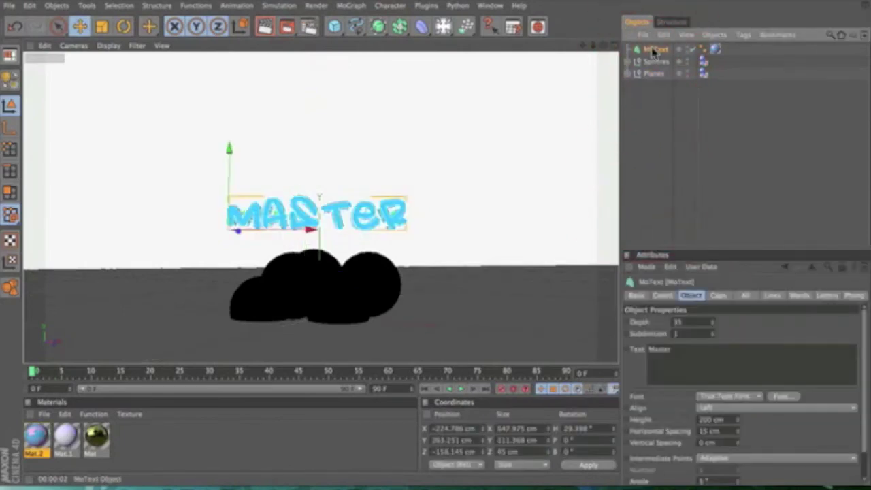
pyautogui.click(739, 429)
pyautogui.click(739, 430)
pyautogui.click(739, 431)
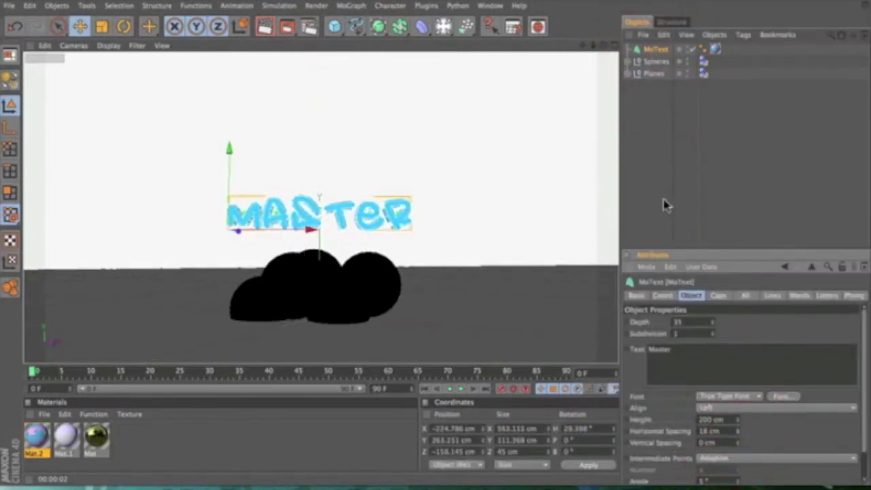
pyautogui.click(637, 131)
# Convert the MoText object into an editable object hierarchy.
pyautogui.click(654, 53)
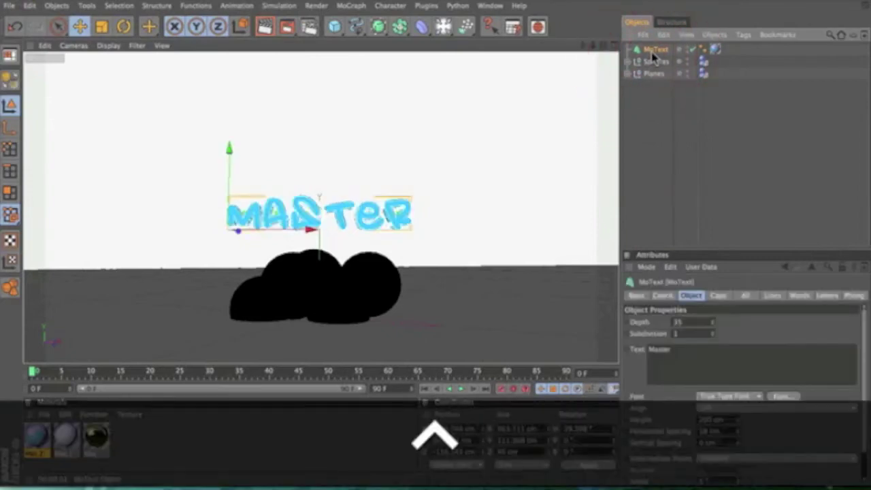
pyautogui.click(715, 34)
pyautogui.click(714, 108)
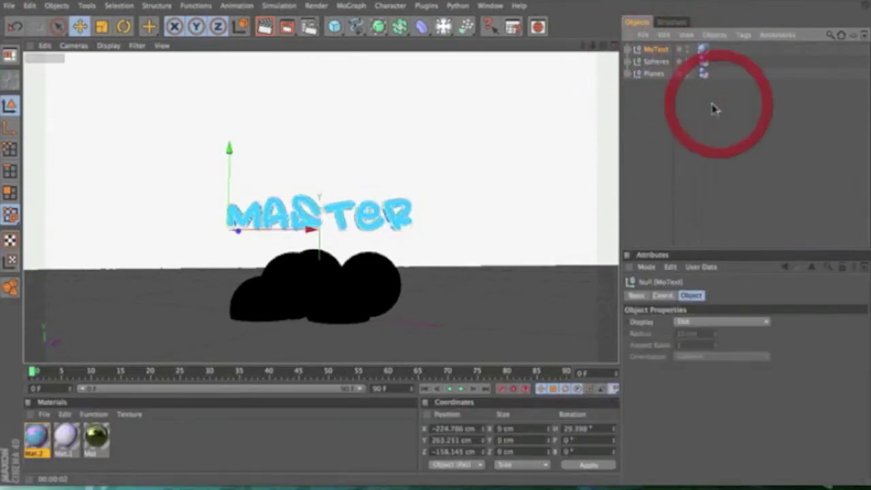
# Move the nested Master null out of the MoText hierarchy to the top level and delete the leftover MoText null.
pyautogui.click(629, 62)
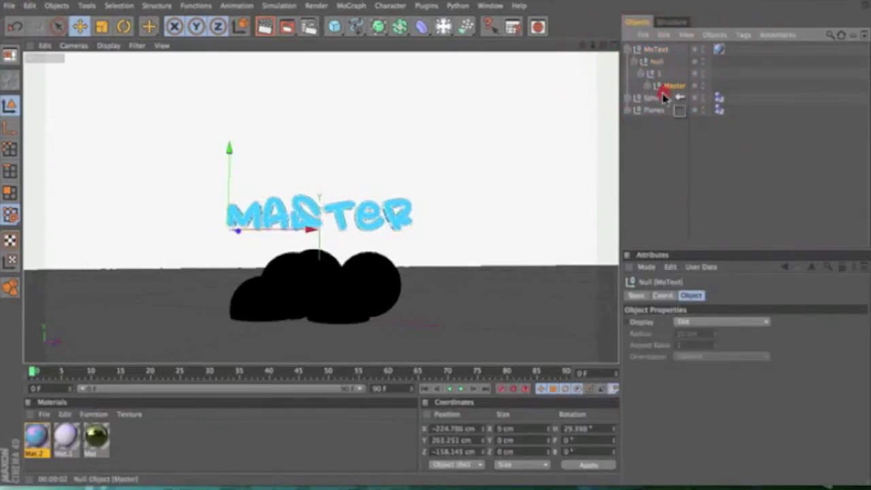
pyautogui.moveTo(663, 94); pyautogui.dragTo(665, 94)
pyautogui.click(627, 50)
pyautogui.click(655, 51)
pyautogui.press('Delete')
# Make the Master null a rigid body with its tag inheritance set to Compound Collision Shape.
pyautogui.click(657, 53)
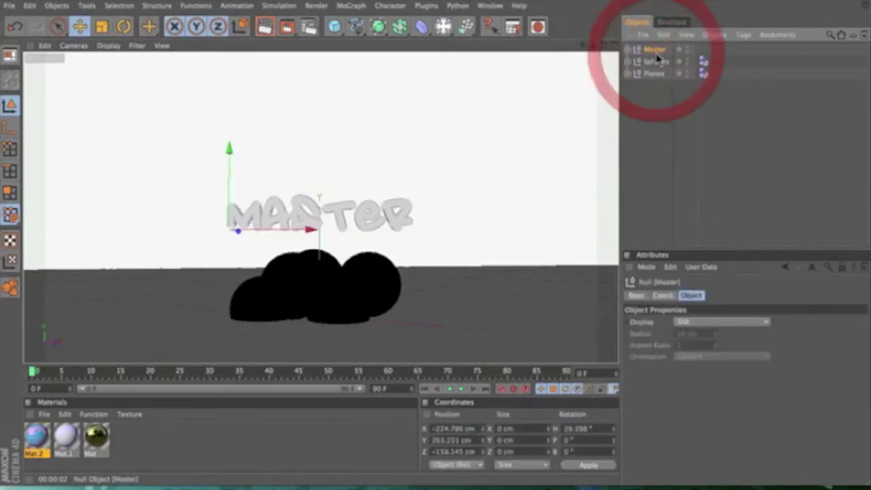
pyautogui.click(279, 5)
pyautogui.moveTo(288, 38)
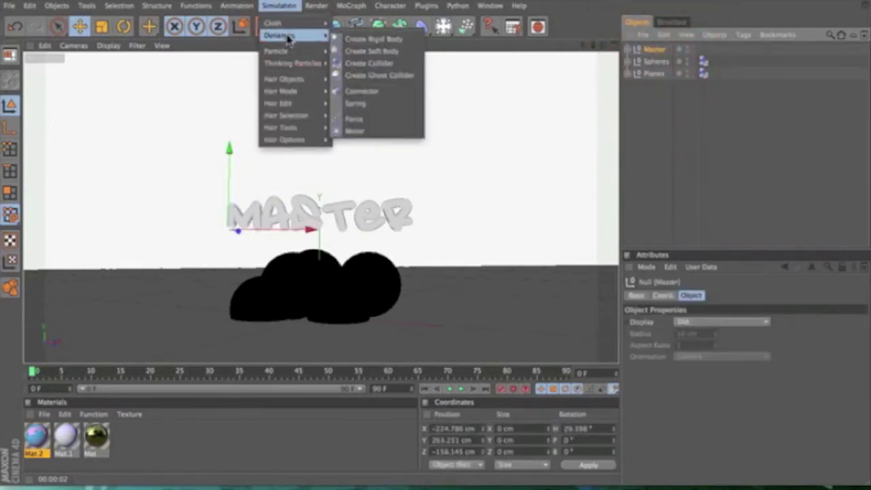
pyautogui.click(351, 52)
pyautogui.click(753, 331)
pyautogui.click(742, 362)
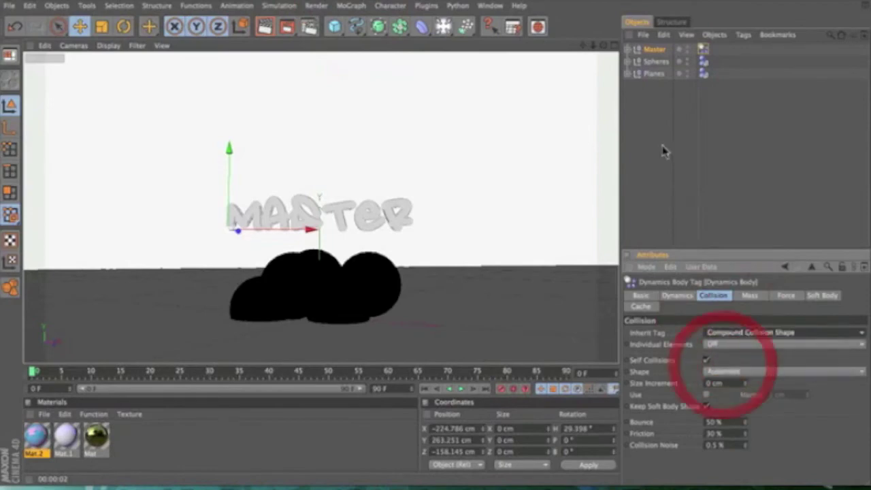
pyautogui.click(663, 149)
# Apply the Mat.2 material to each letter of the Master text.
pyautogui.click(655, 50)
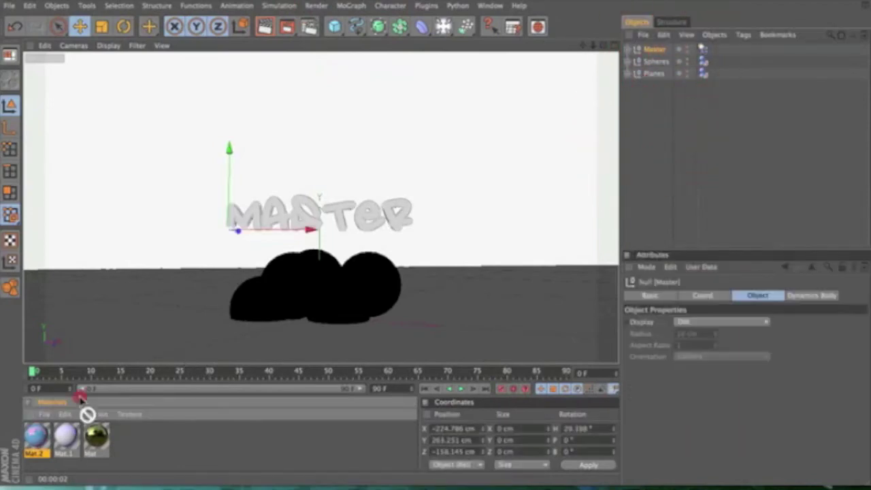
pyautogui.moveTo(265, 219); pyautogui.dragTo(271, 210)
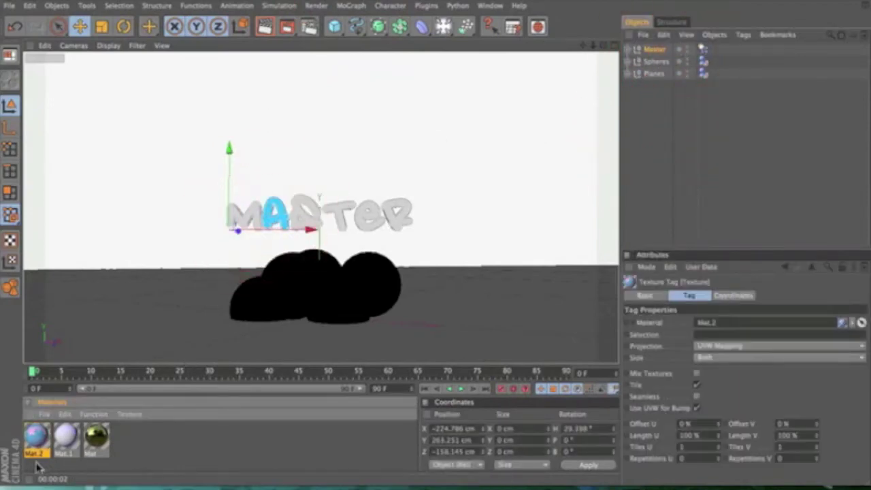
pyautogui.click(230, 213)
pyautogui.click(293, 211)
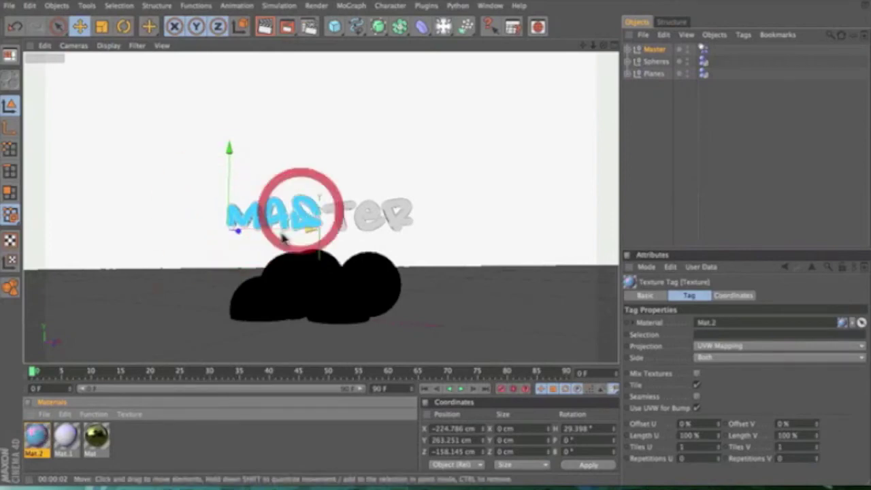
pyautogui.moveTo(401, 163); pyautogui.dragTo(336, 211)
pyautogui.moveTo(38, 436); pyautogui.dragTo(391, 216)
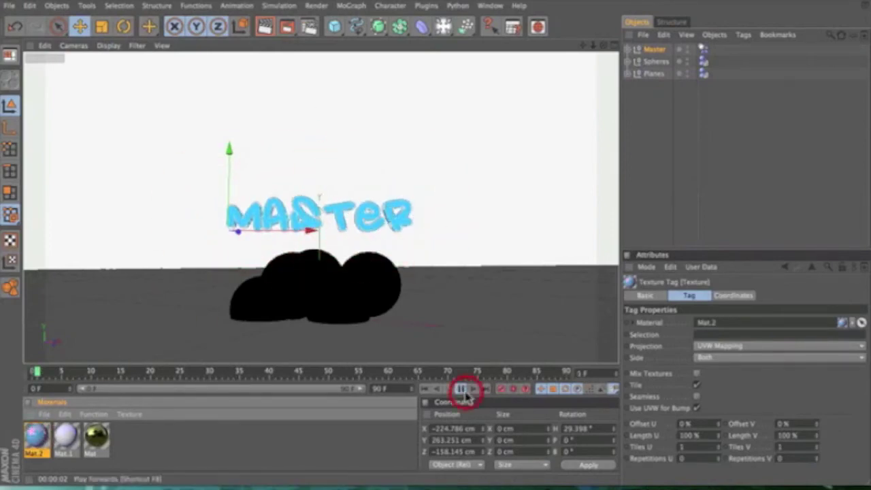
# Preview the text's dynamics simulation, return to frame 0 and render the view.
pyautogui.click(450, 390)
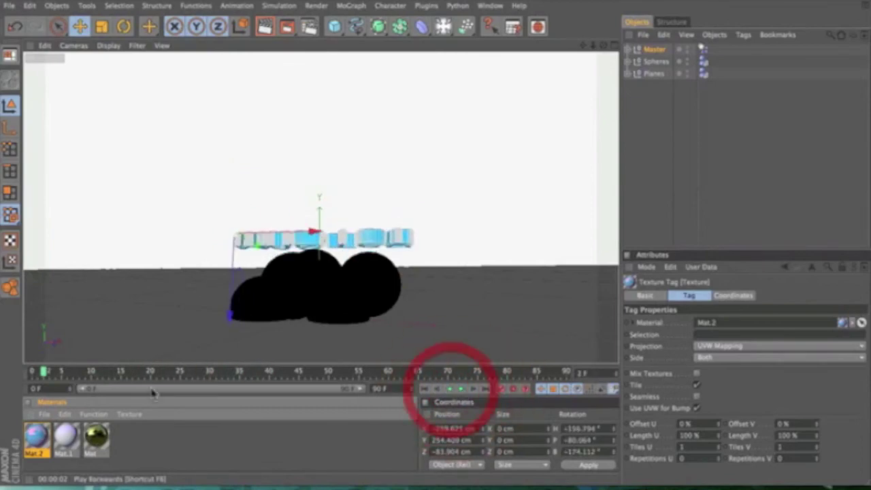
pyautogui.click(32, 373)
pyautogui.click(266, 28)
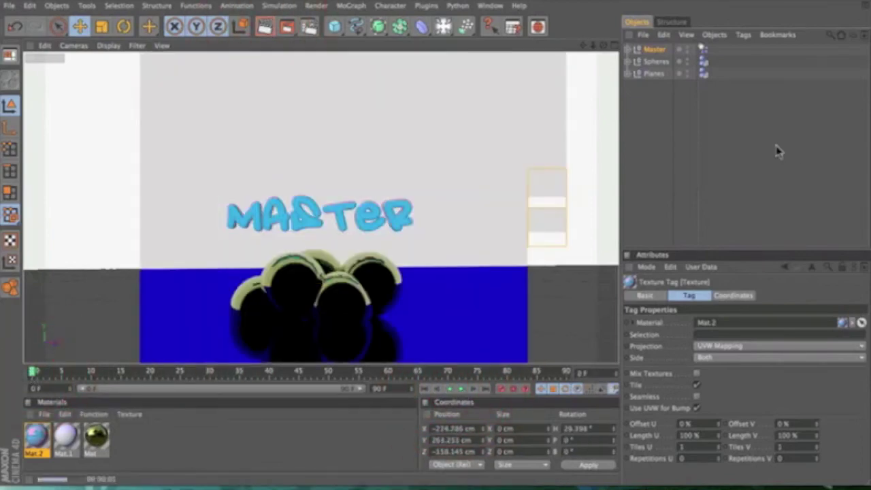
pyautogui.click(748, 145)
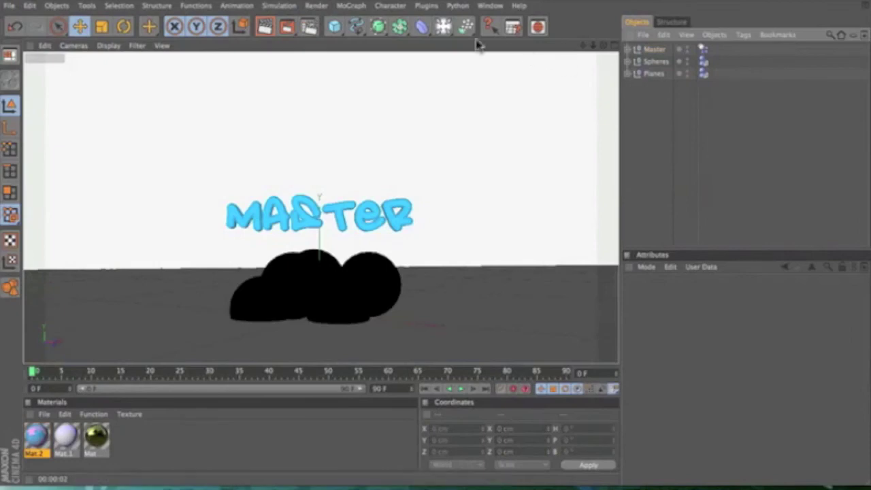
# Move all six letter objects out of the Master null and delete the empty null.
pyautogui.click(628, 50)
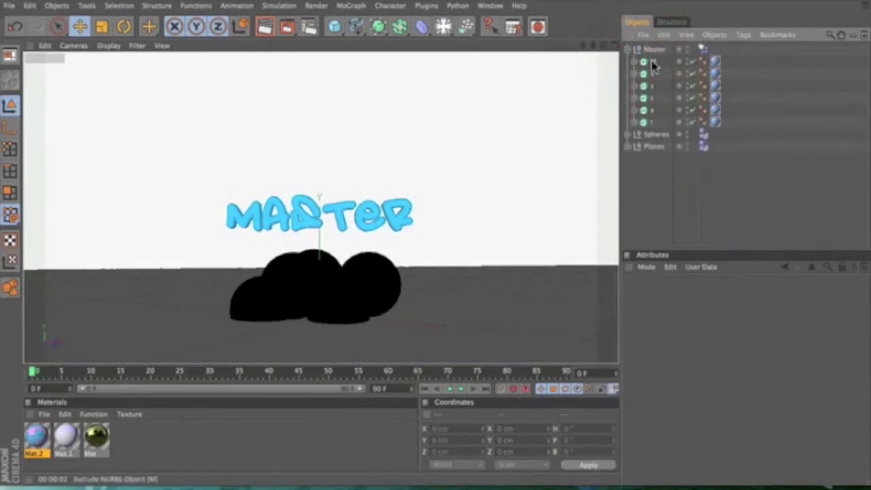
pyautogui.click(654, 120)
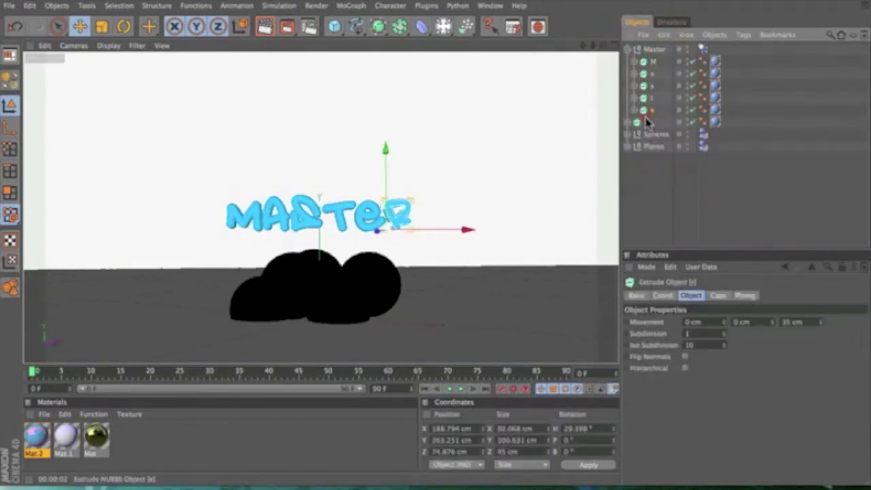
pyautogui.keyDown('shift'); pyautogui.click(650, 110); pyautogui.keyUp('shift')
pyautogui.keyDown('shift'); pyautogui.click(652, 97); pyautogui.keyUp('shift')
pyautogui.keyDown('shift'); pyautogui.click(649, 83); pyautogui.keyUp('shift')
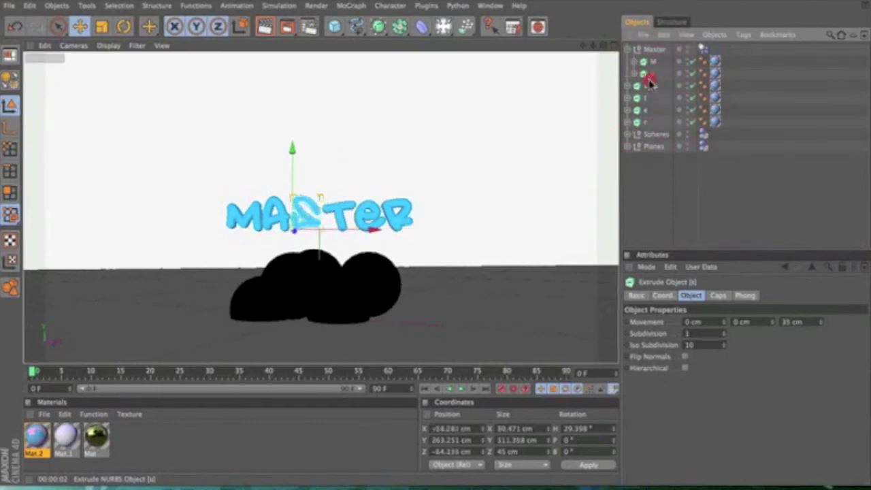
pyautogui.keyDown('shift'); pyautogui.click(654, 63); pyautogui.keyUp('shift')
pyautogui.click(649, 51)
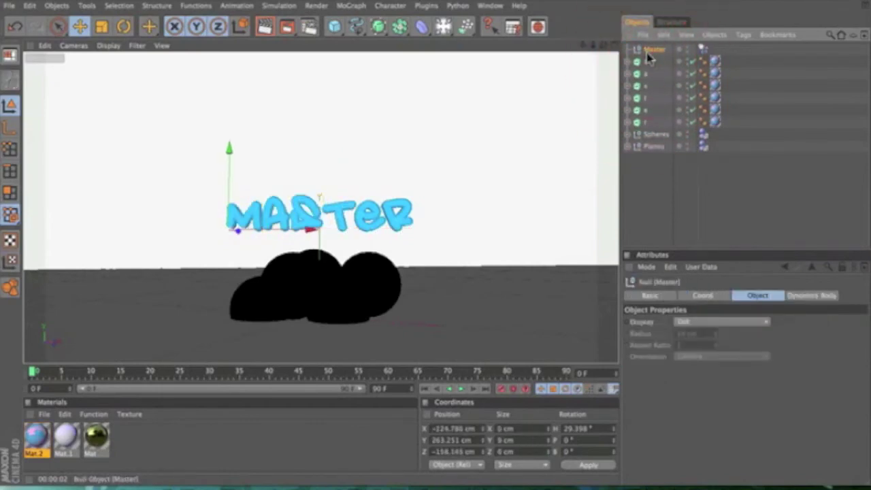
pyautogui.press('Delete')
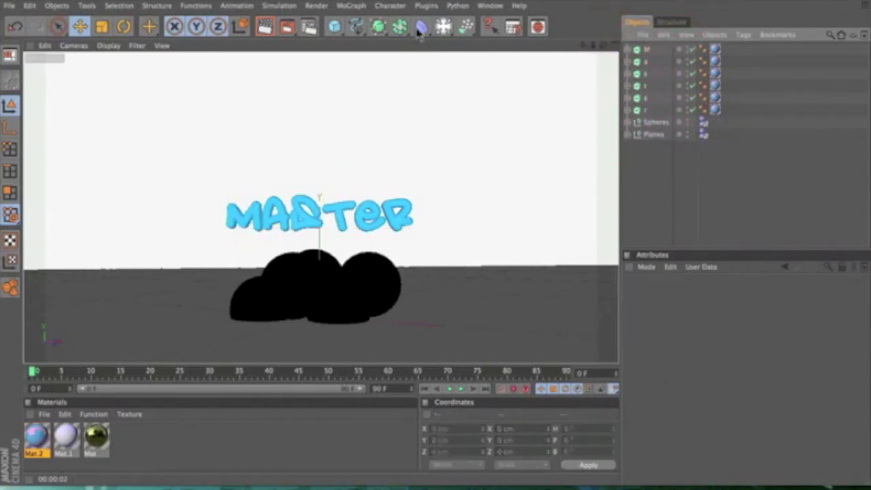
# Make the letters M, A and S individual dynamics rigid bodies.
pyautogui.click(646, 52)
pyautogui.click(279, 6)
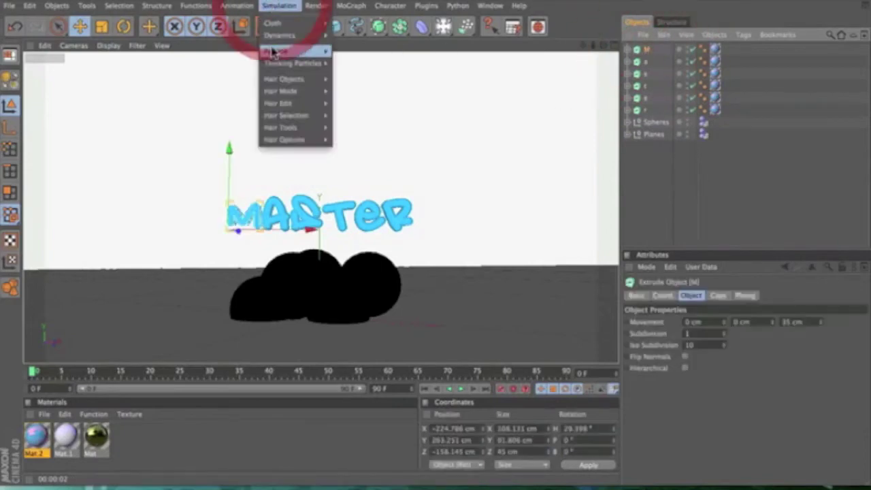
pyautogui.moveTo(313, 37)
pyautogui.click(374, 39)
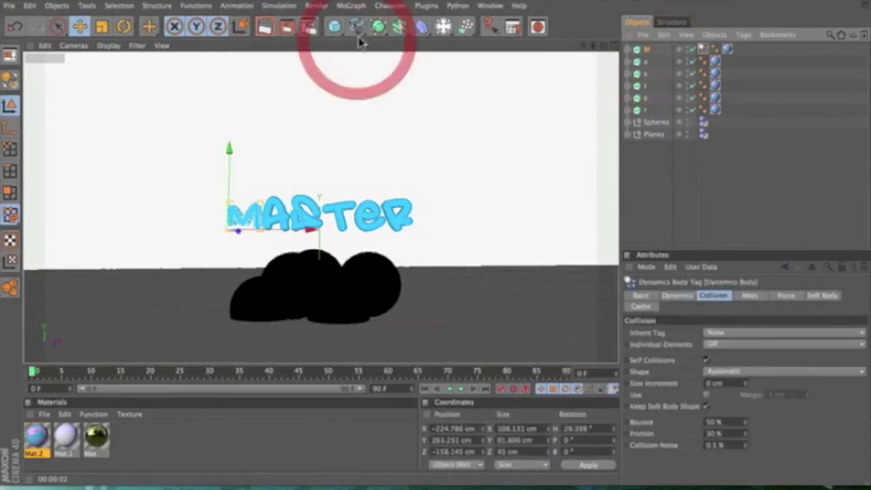
pyautogui.click(647, 61)
pyautogui.click(279, 5)
pyautogui.moveTo(299, 35)
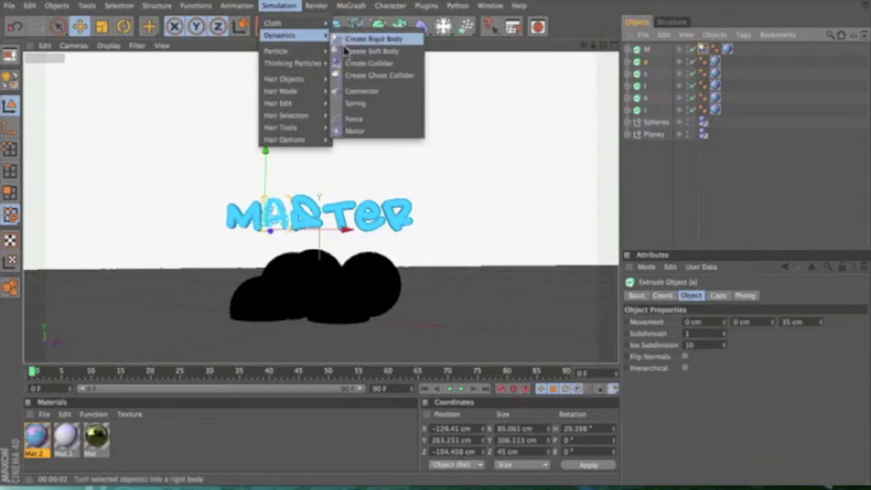
pyautogui.click(352, 41)
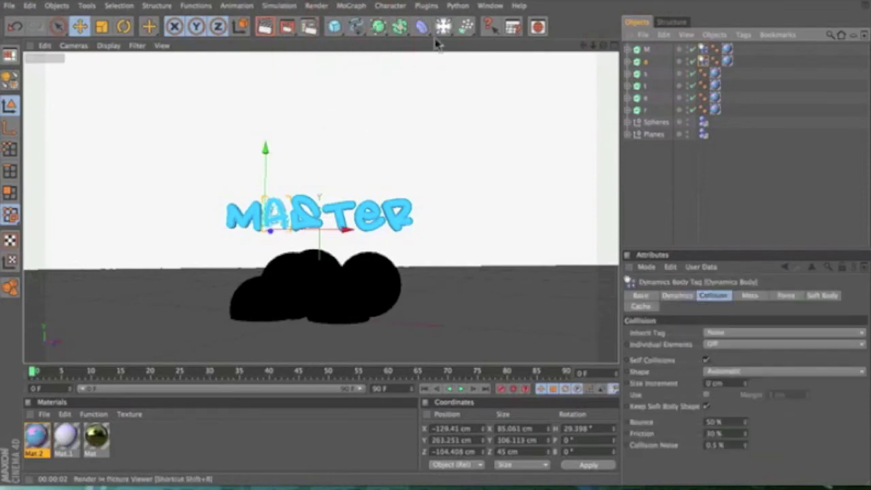
pyautogui.click(644, 75)
pyautogui.click(279, 5)
pyautogui.moveTo(300, 35)
pyautogui.click(353, 40)
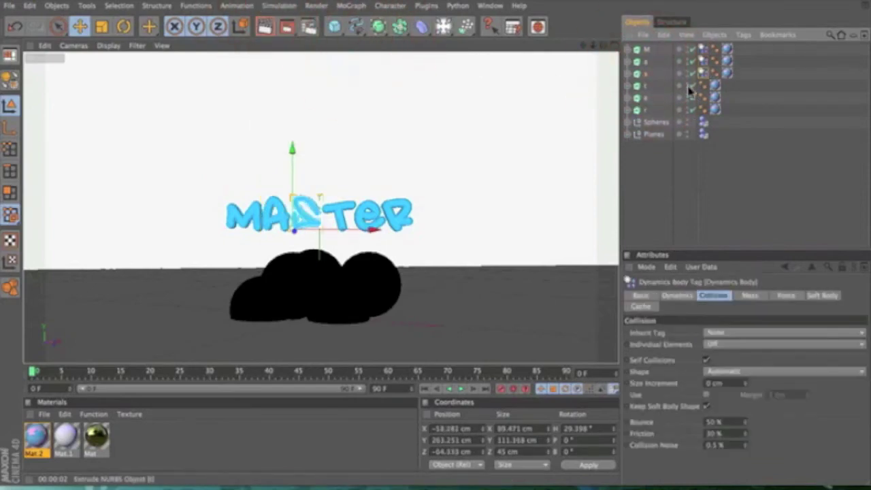
# Make the letters T, E and R individual dynamics rigid bodies.
pyautogui.click(645, 85)
pyautogui.click(279, 5)
pyautogui.click(353, 40)
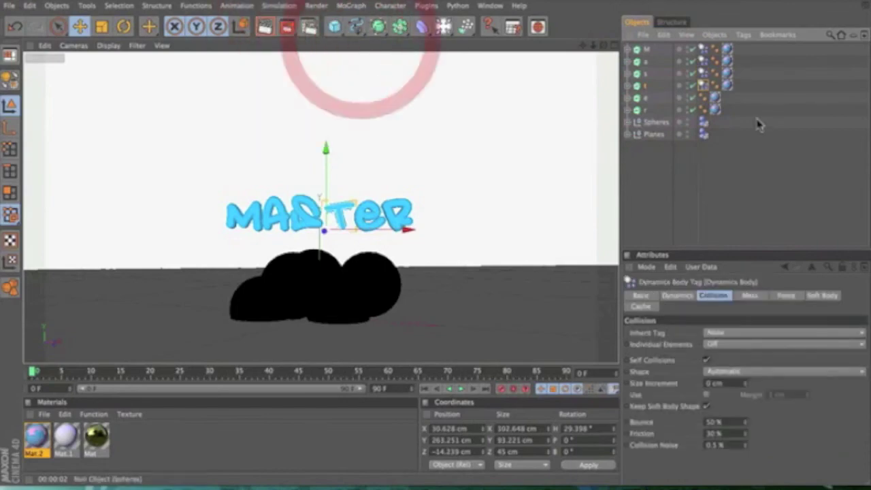
pyautogui.click(645, 98)
pyautogui.click(279, 5)
pyautogui.click(353, 40)
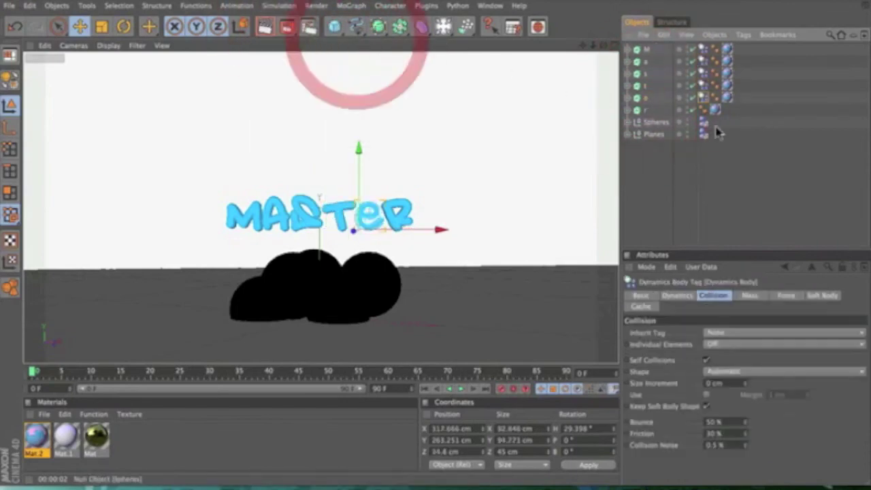
pyautogui.click(646, 110)
pyautogui.click(276, 6)
pyautogui.click(358, 42)
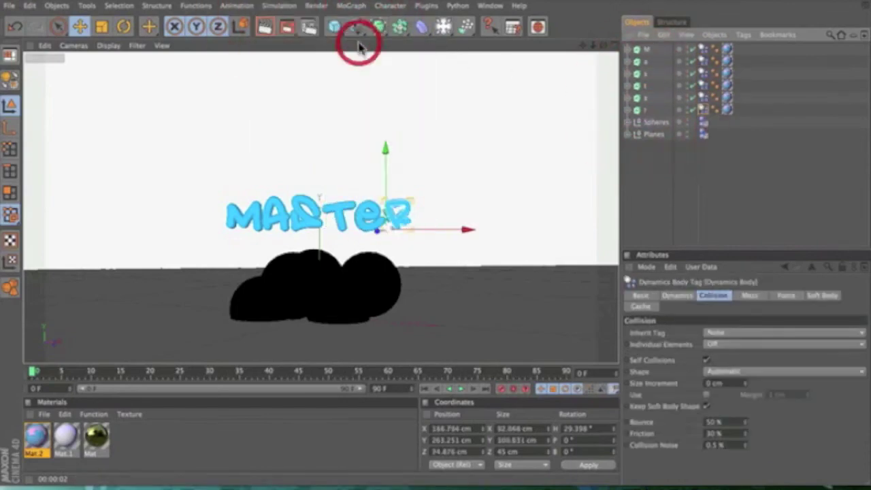
# Set the collision tag inheritance of the letters R, E and T to Compound Collision Shape.
pyautogui.click(776, 333)
pyautogui.click(756, 368)
pyautogui.click(703, 99)
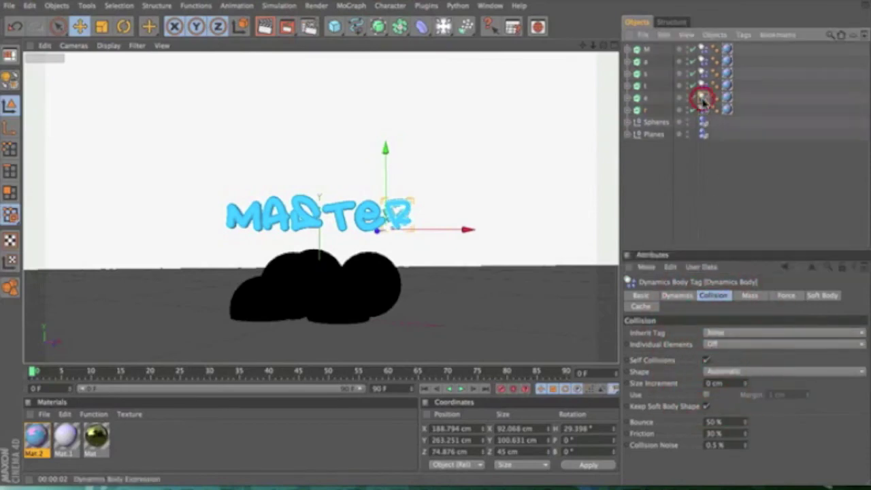
pyautogui.click(728, 334)
pyautogui.click(710, 367)
pyautogui.click(703, 86)
pyautogui.click(711, 334)
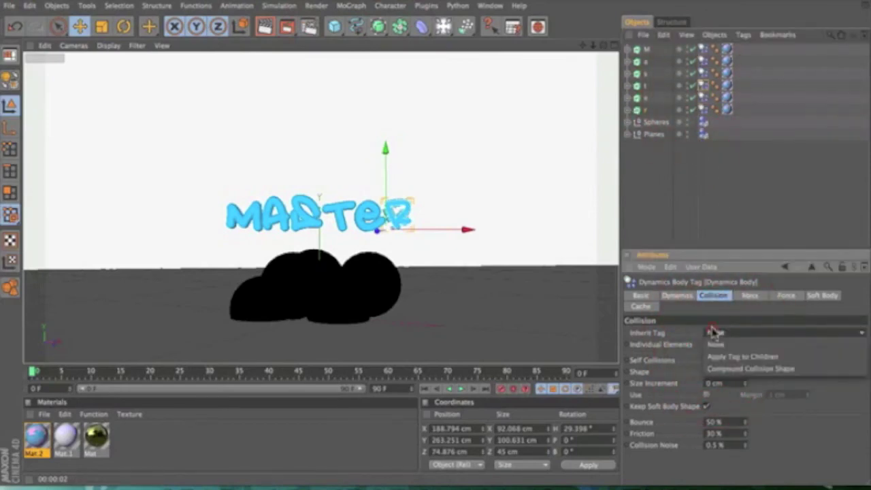
pyautogui.click(721, 369)
# Set the collision tag inheritance of the letters S and A to Compound Collision Shape.
pyautogui.click(704, 74)
pyautogui.click(720, 333)
pyautogui.click(713, 370)
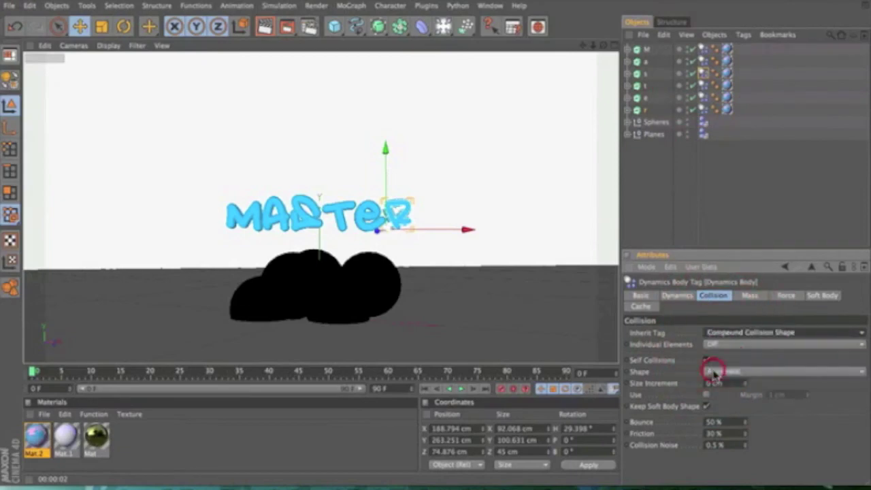
pyautogui.click(703, 62)
pyautogui.click(720, 334)
pyautogui.click(713, 370)
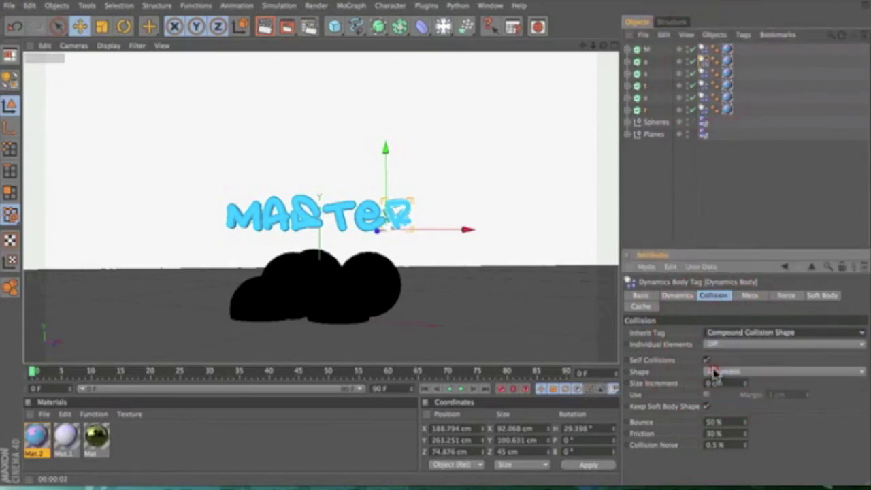
# Set the collision tag inheritance of the letter M to Compound Collision Shape.
pyautogui.click(701, 50)
pyautogui.click(715, 332)
pyautogui.click(714, 370)
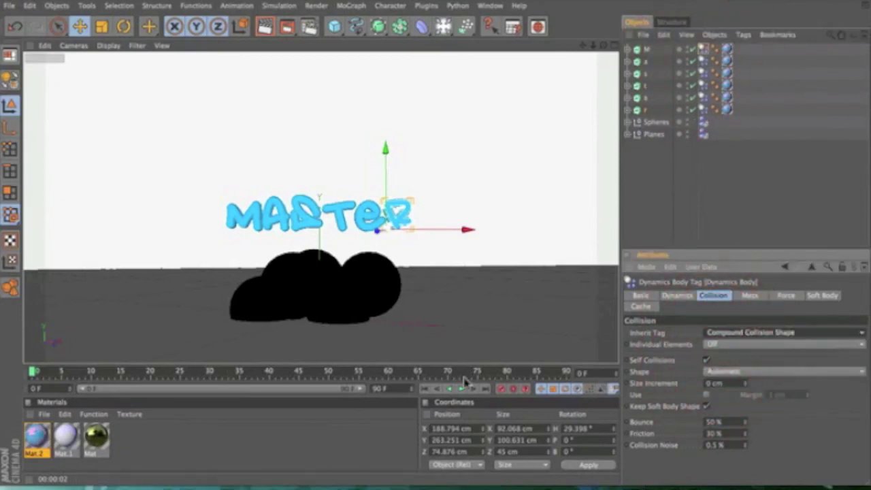
# Play the dynamics simulation briefly, return to frame 0 and advance frame by frame to frame 16.
pyautogui.click(461, 389)
pyautogui.click(449, 389)
pyautogui.click(33, 372)
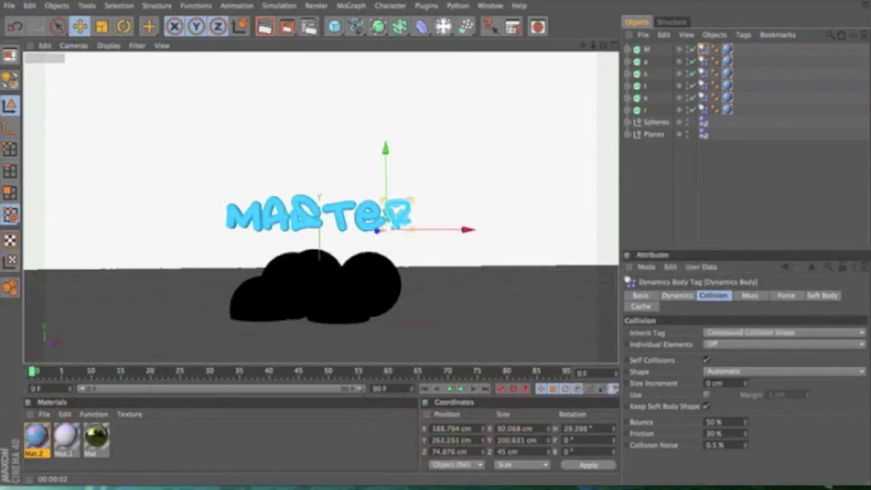
pyautogui.click(473, 390)
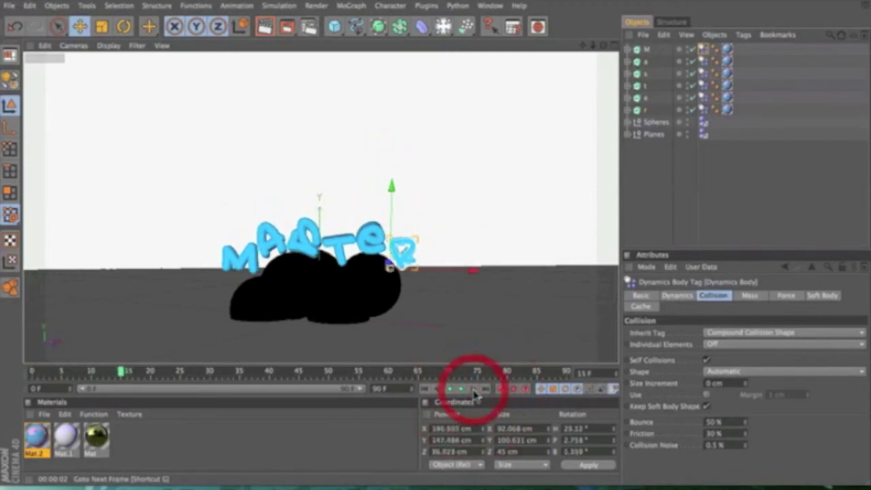
# Add an omni light, move it to about X 396, Y 380, Z -871 cm, and render the view.
pyautogui.click(444, 27)
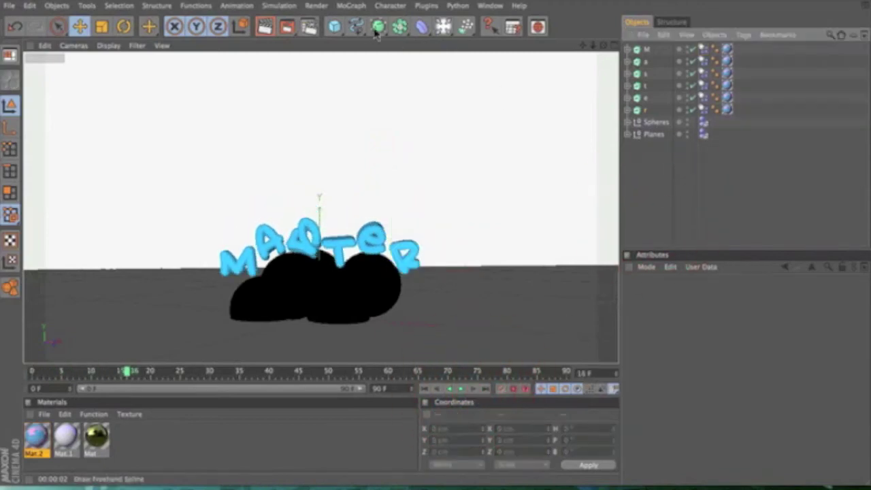
pyautogui.moveTo(319, 236); pyautogui.dragTo(320, 162)
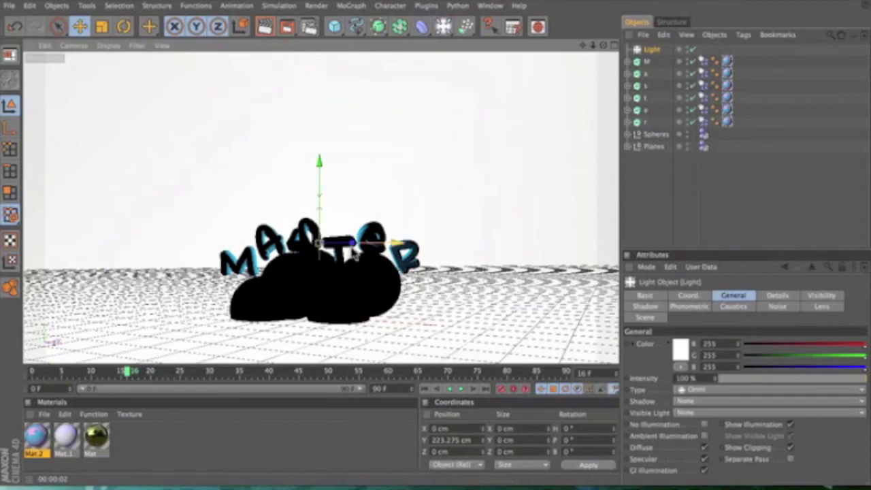
pyautogui.moveTo(329, 220); pyautogui.dragTo(314, 109)
pyautogui.click(264, 27)
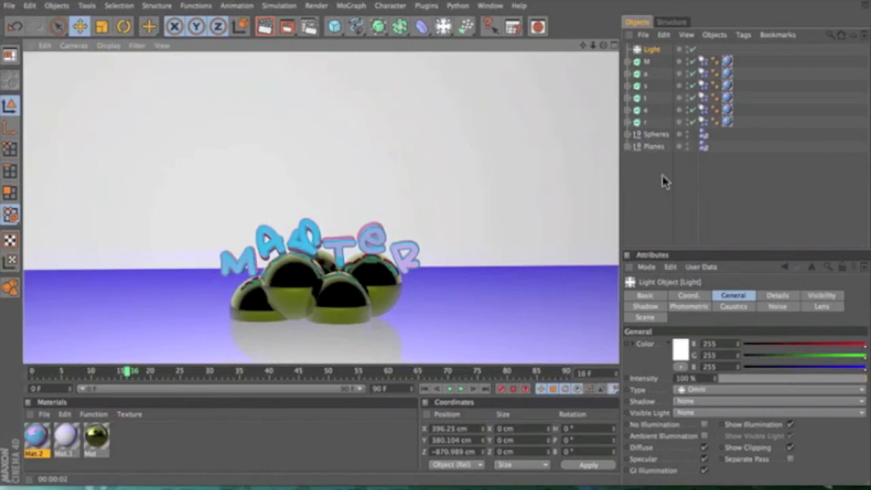
# Change the reflection color of the spheres' material Mat to bright green and render the view.
pyautogui.click(665, 182)
pyautogui.doubleClick(96, 436)
pyautogui.click(218, 228)
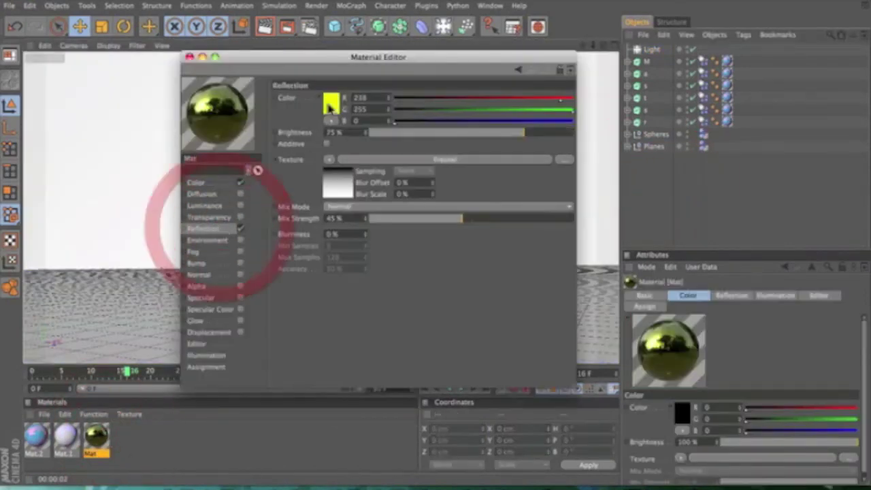
pyautogui.click(331, 104)
pyautogui.click(354, 60)
pyautogui.click(346, 150)
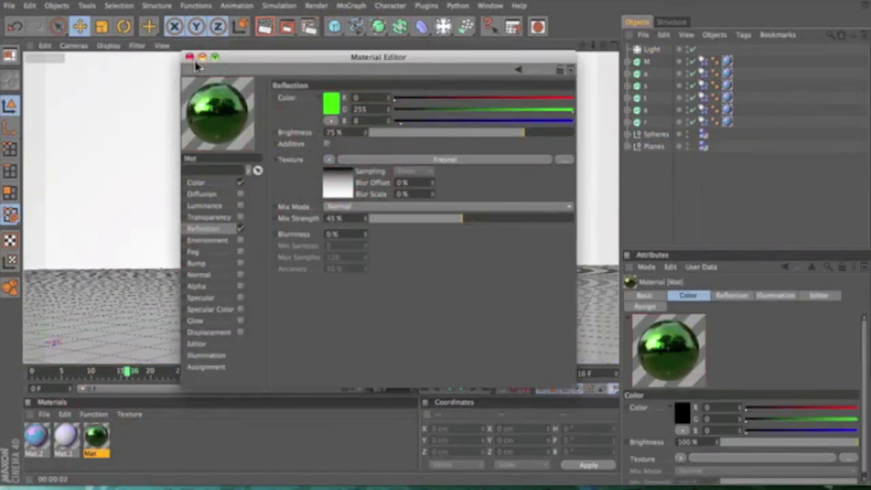
pyautogui.click(191, 57)
pyautogui.click(264, 28)
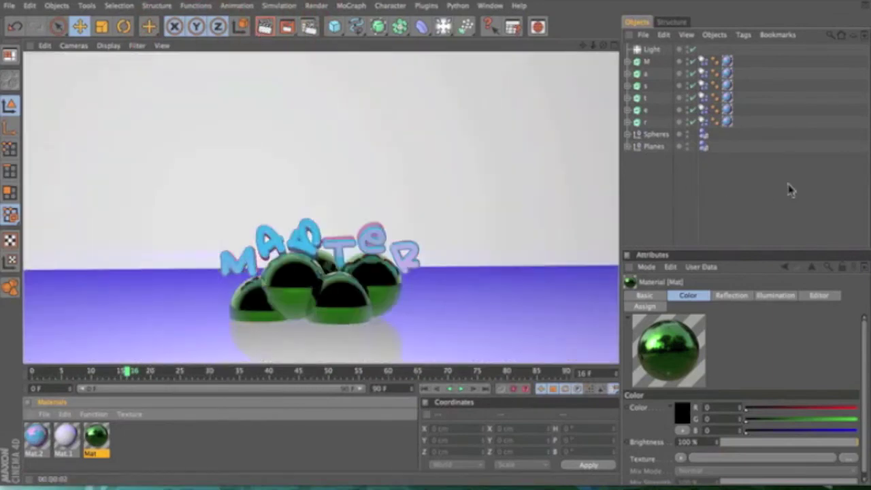
# Change the reflection color of the spheres' material Mat to purple and render the view.
pyautogui.click(789, 190)
pyautogui.doubleClick(97, 436)
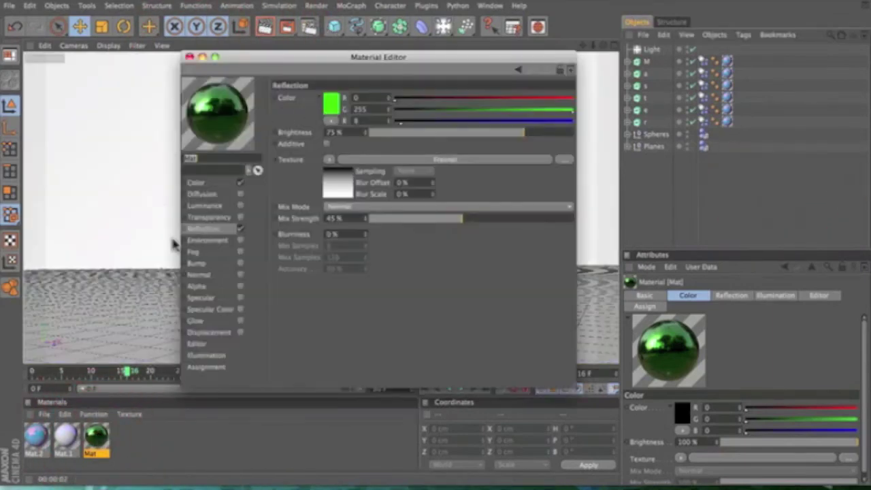
pyautogui.click(333, 102)
pyautogui.click(371, 60)
pyautogui.click(346, 70)
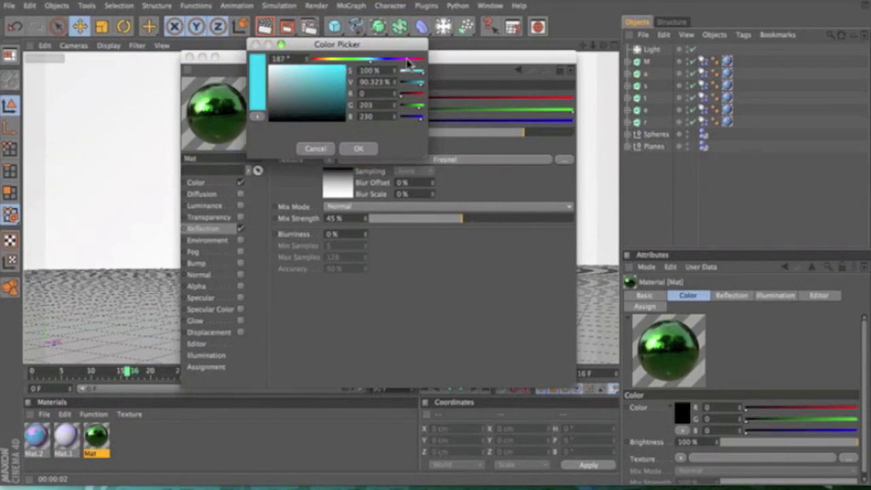
pyautogui.click(409, 60)
pyautogui.click(343, 69)
pyautogui.click(359, 148)
pyautogui.click(189, 57)
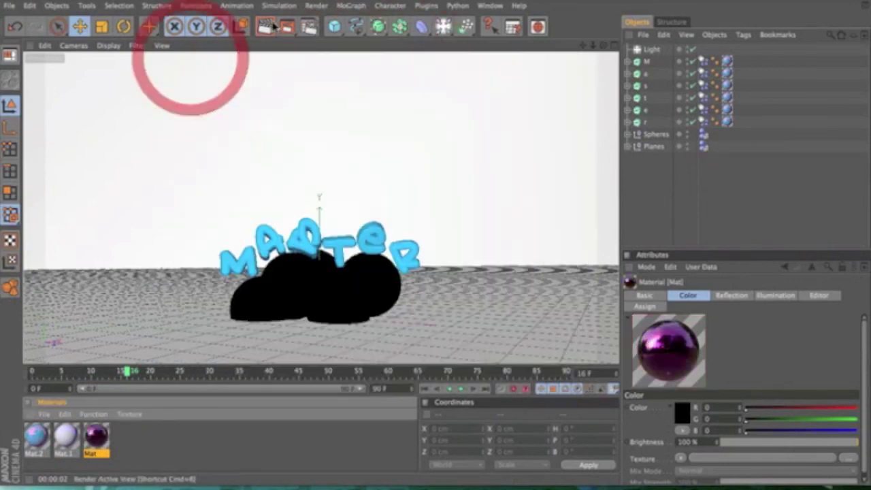
pyautogui.click(267, 26)
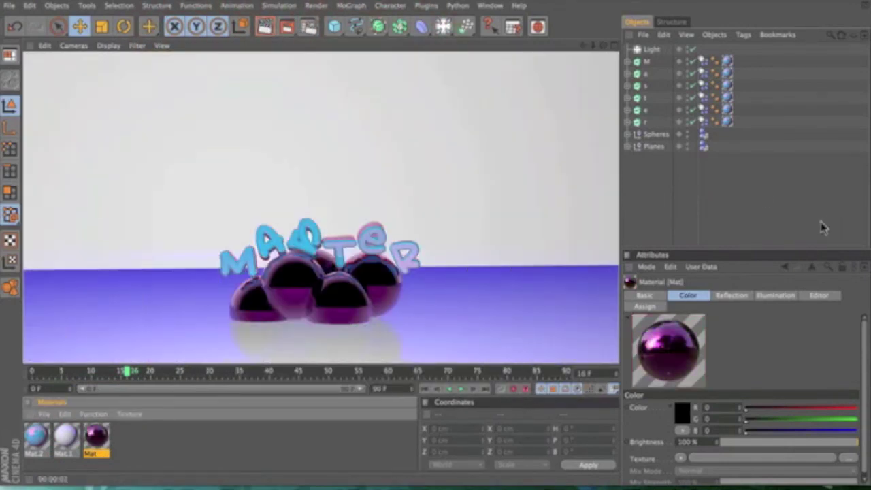
# Add the Global Illumination and Ambient Occlusion effects to the render settings.
pyautogui.click(379, 80)
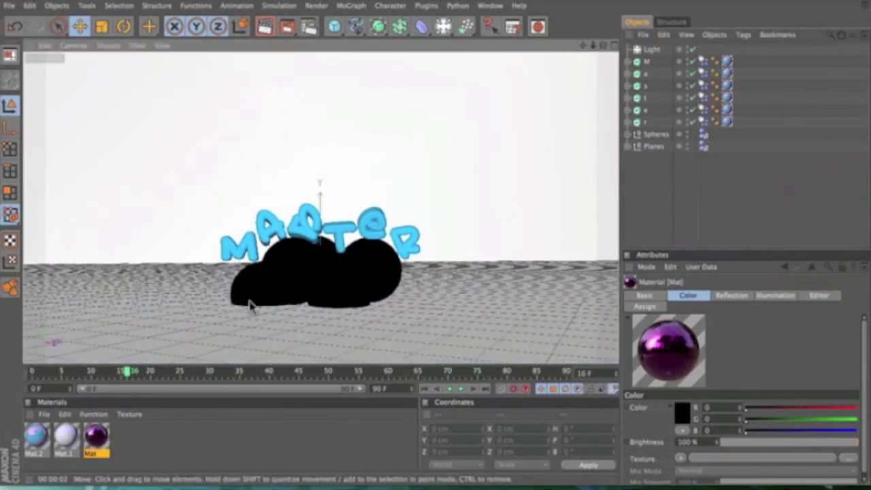
pyautogui.scroll(5, 249, 305)
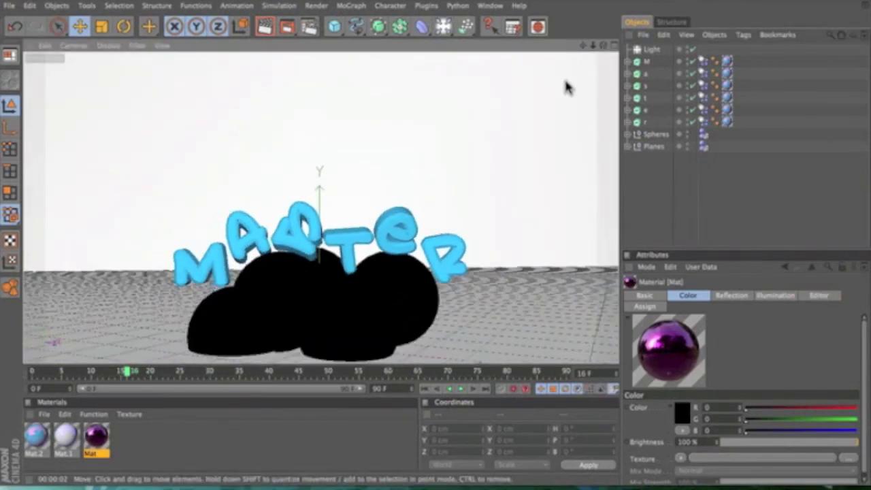
pyautogui.moveTo(583, 46)
pyautogui.mouseDown()
pyautogui.moveTo(583, 25)
pyautogui.moveTo(584, 33)
pyautogui.mouseUp()
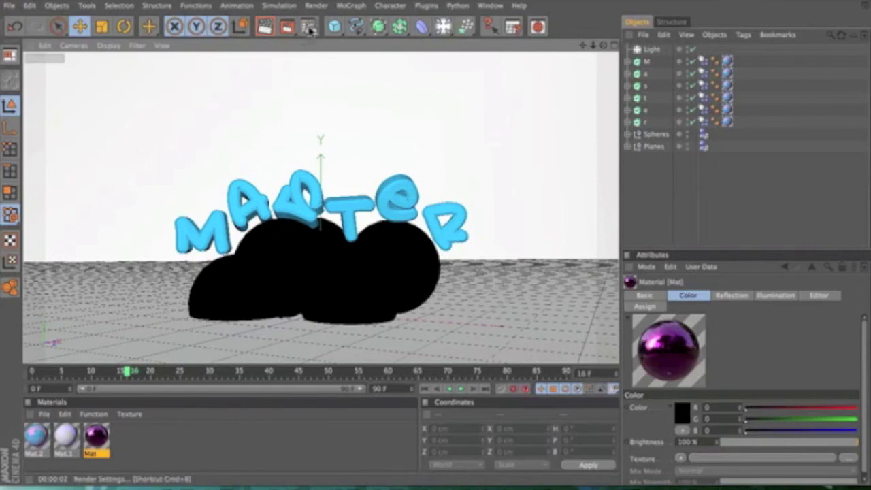
pyautogui.click(309, 28)
pyautogui.click(106, 203)
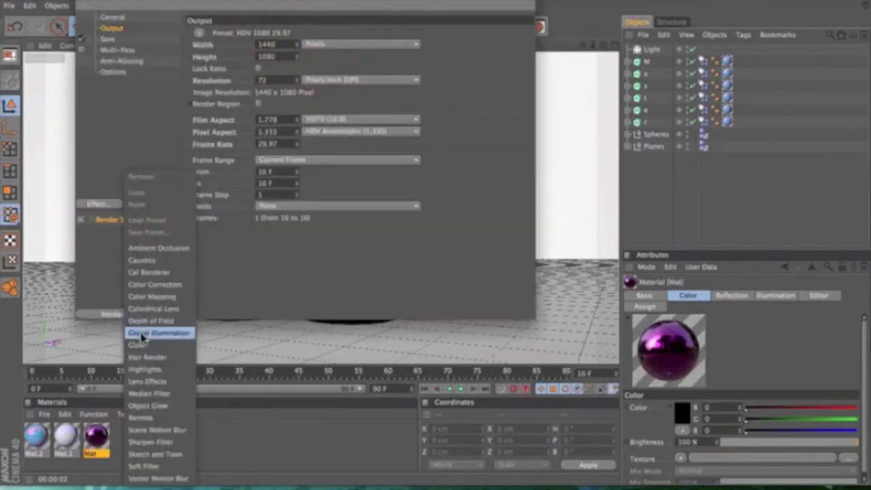
pyautogui.click(141, 333)
pyautogui.click(102, 203)
pyautogui.click(155, 259)
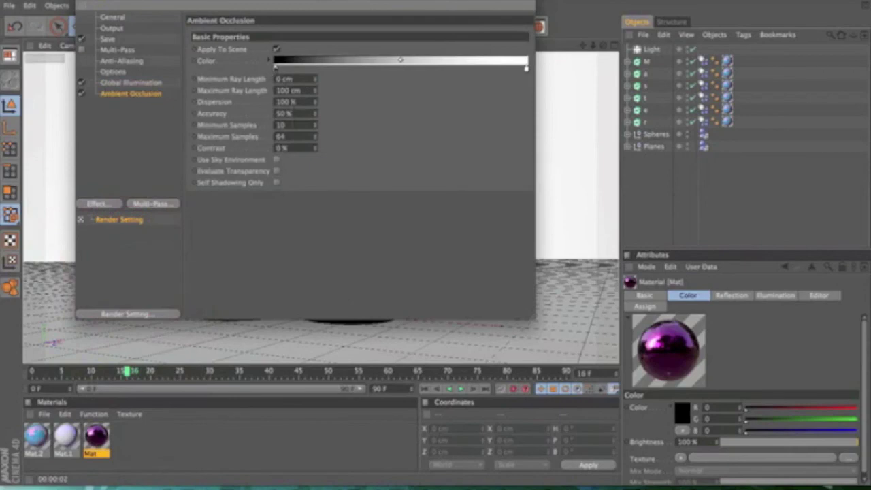
# Set the Global Illumination irradiance cache to Low stochastic samples and Low record density.
pyautogui.click(126, 82)
pyautogui.click(294, 34)
pyautogui.click(317, 60)
pyautogui.click(296, 91)
pyautogui.click(303, 71)
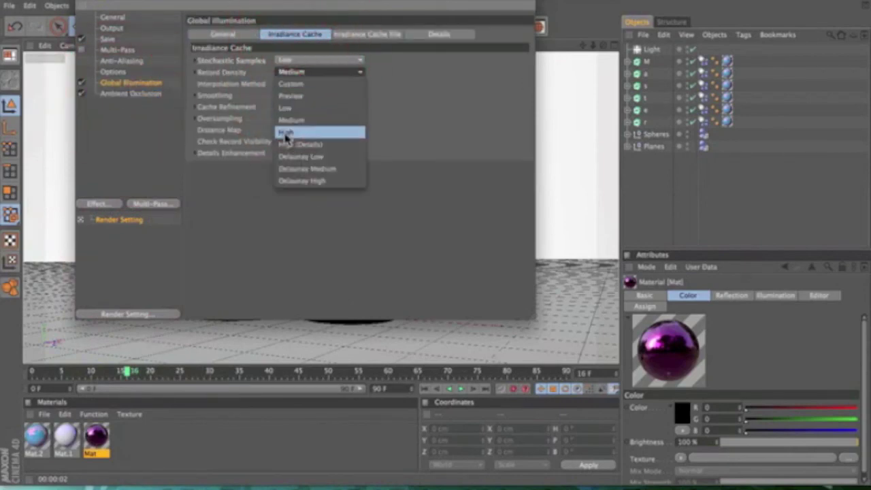
pyautogui.click(286, 108)
pyautogui.click(85, 5)
# Render the view and capture a screenshot of the whole rendered viewport.
pyautogui.click(266, 26)
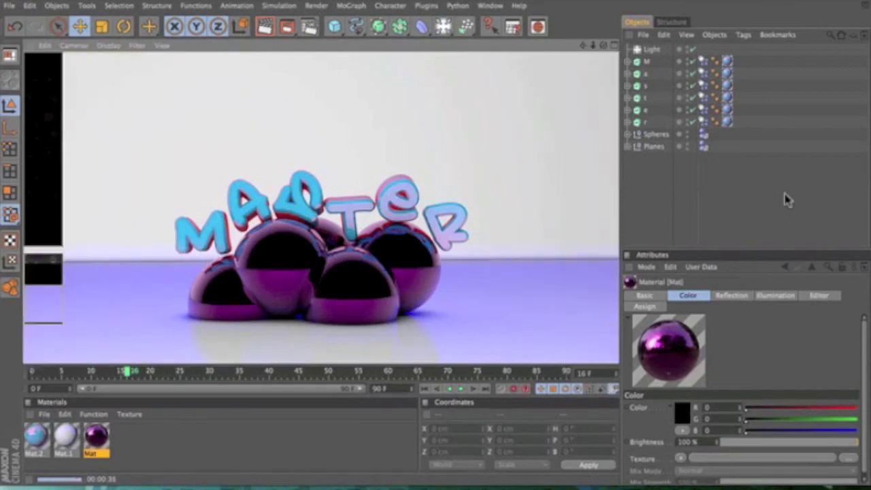
pyautogui.press('super+shift+4')
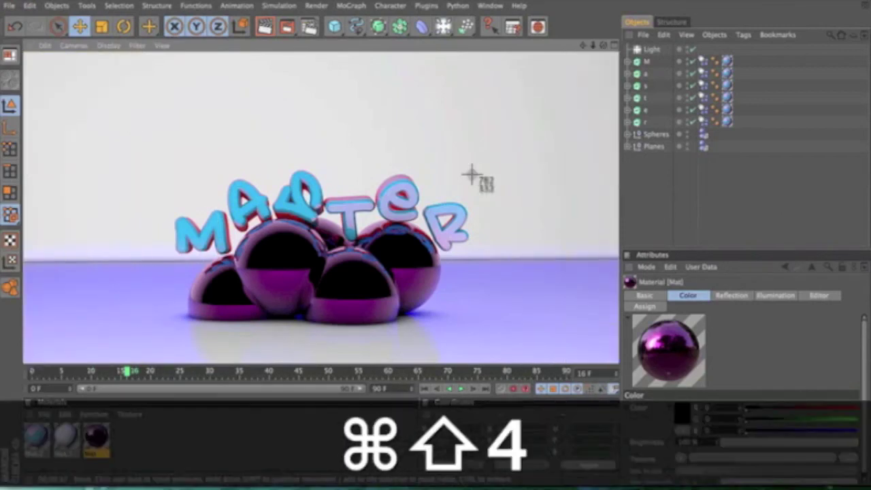
pyautogui.moveTo(24, 53); pyautogui.dragTo(619, 363)
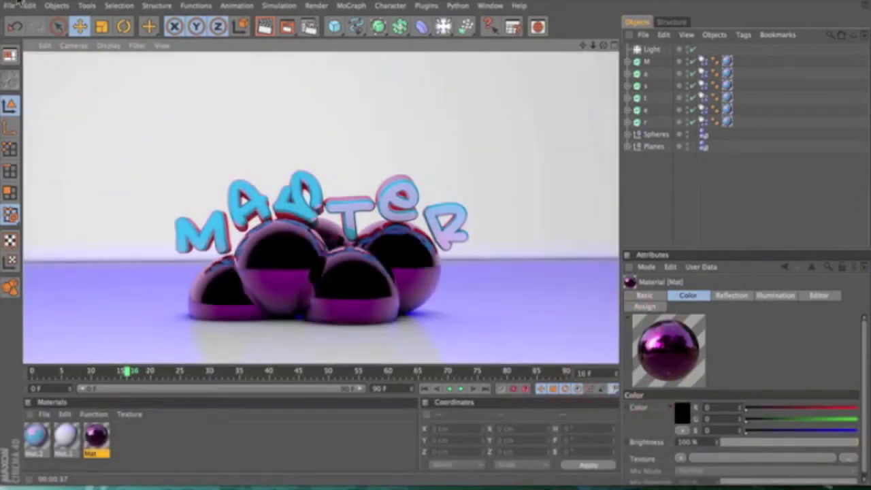